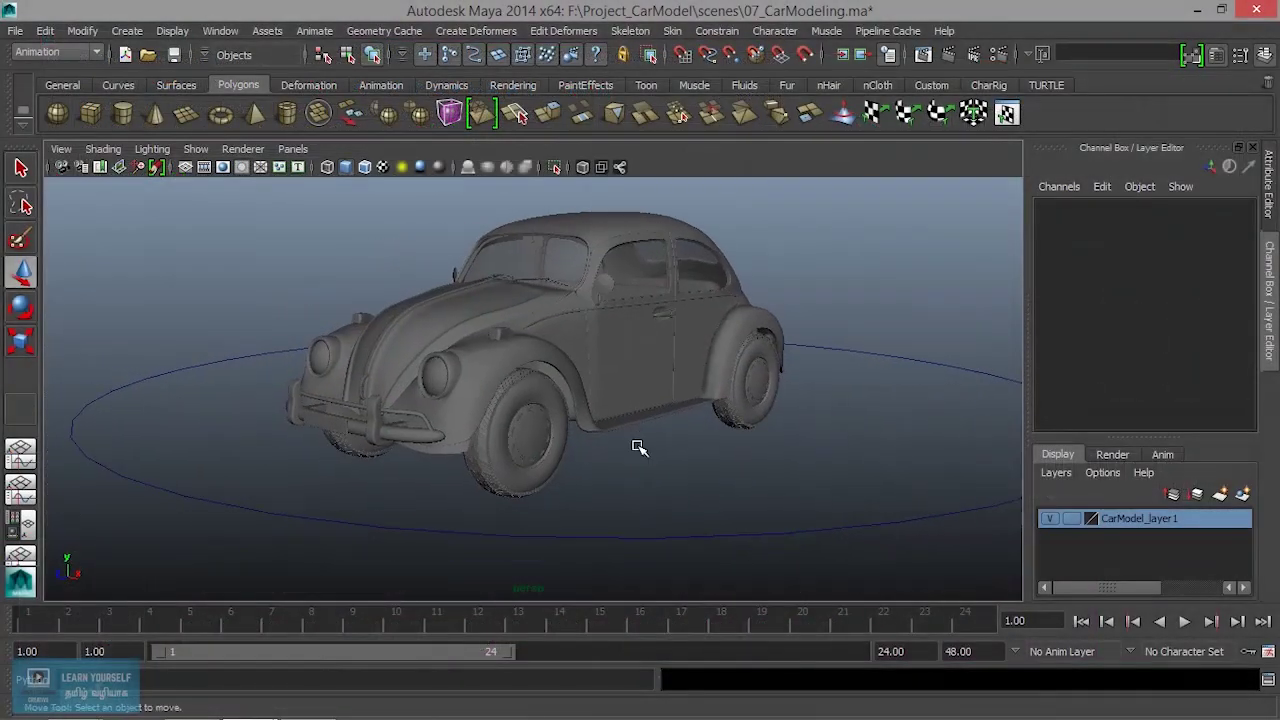
Orbit the perspective view to show the car and its surrounding circle from the front-left
mouse_move(639, 447)
left_mouse_down("alt")
mouse_move(534, 434)
mouse_move(606, 471)
mouse_move(522, 498)
mouse_move(526, 469)
mouse_move(557, 469)
mouse_move(534, 494)
mouse_move(569, 480)
mouse_move(551, 457)
mouse_move(518, 462)
left_mouse_up("alt")
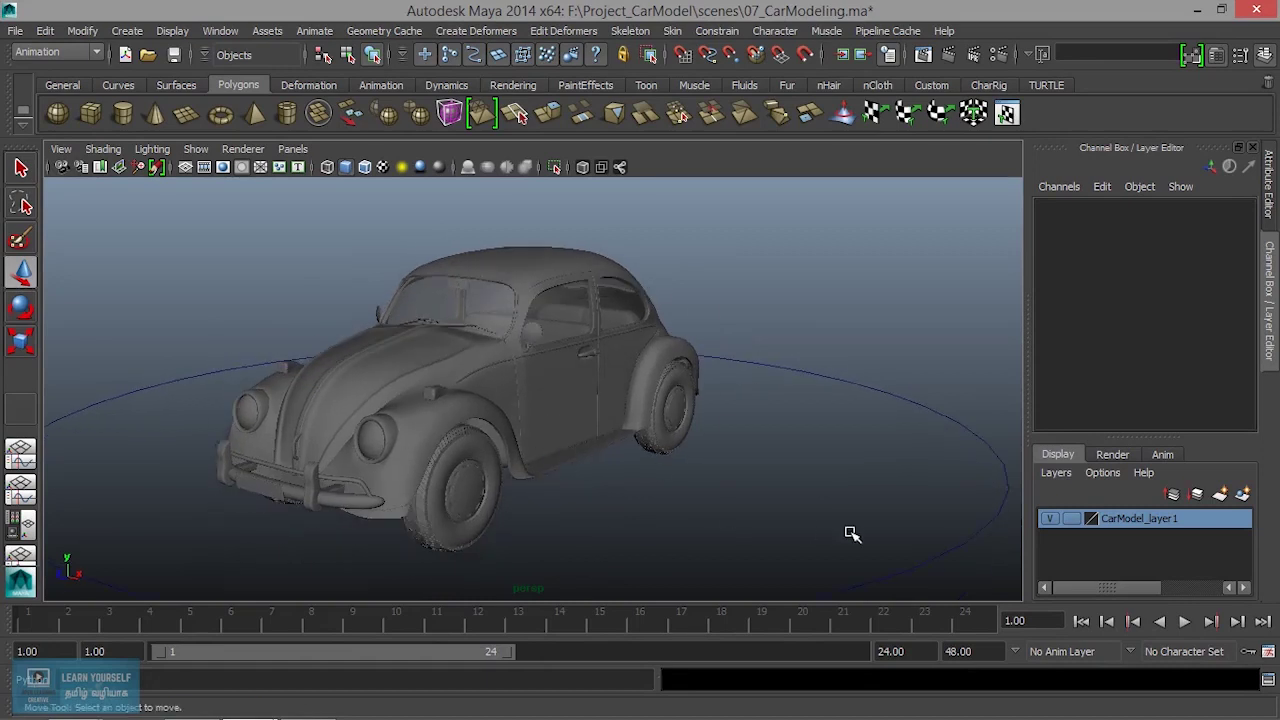
Reset the circle's Turntable options to clockwise defaults, extend playback to frame 48, and create it
left_click(956, 571)
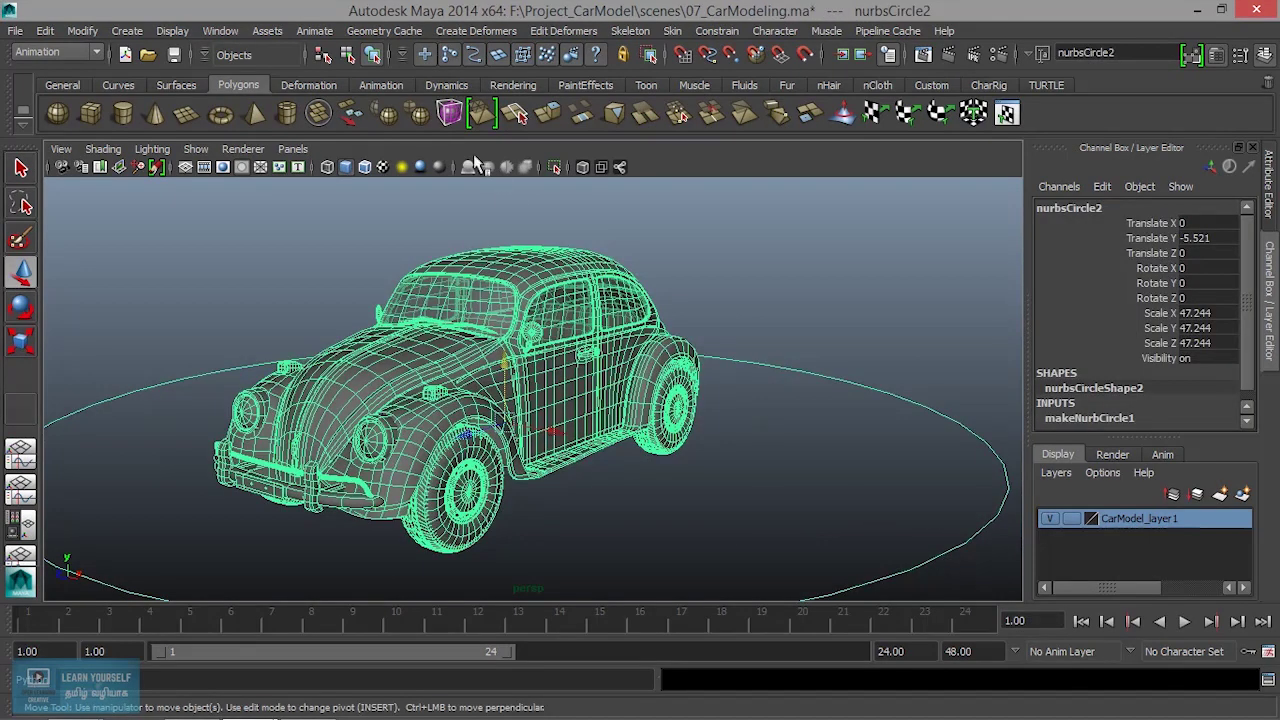
left_click(314, 31)
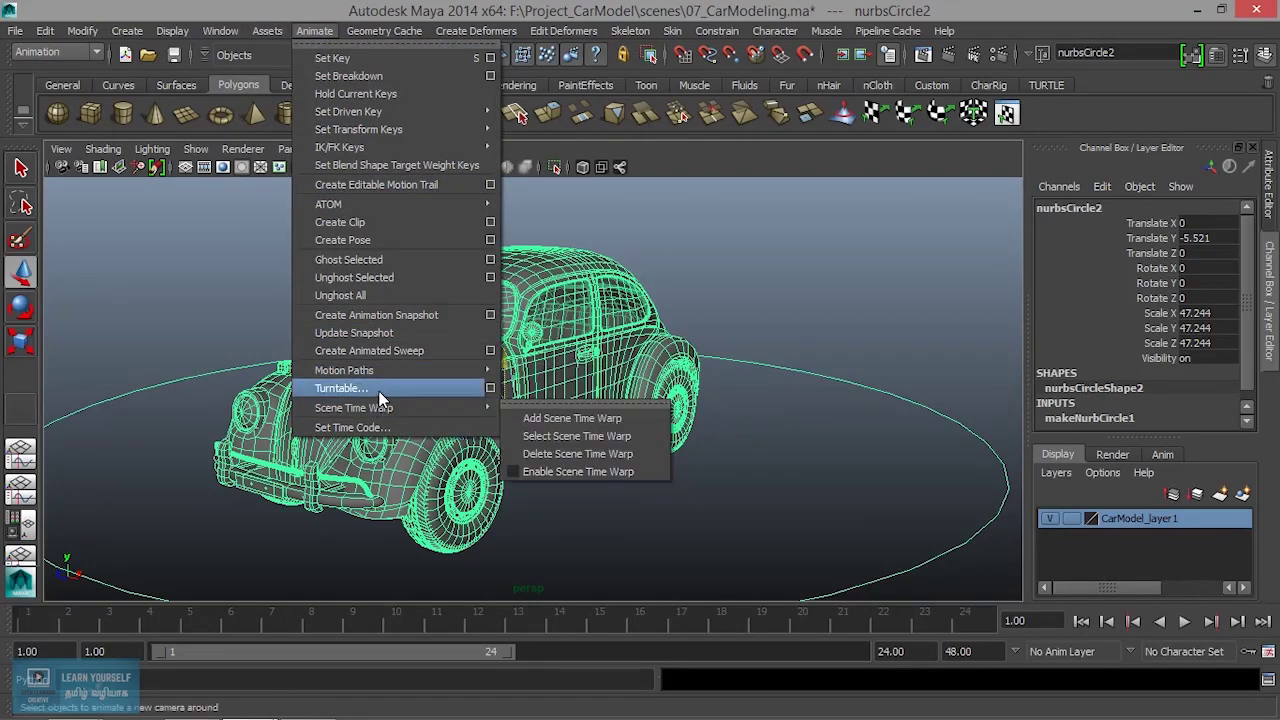
left_click(490, 388)
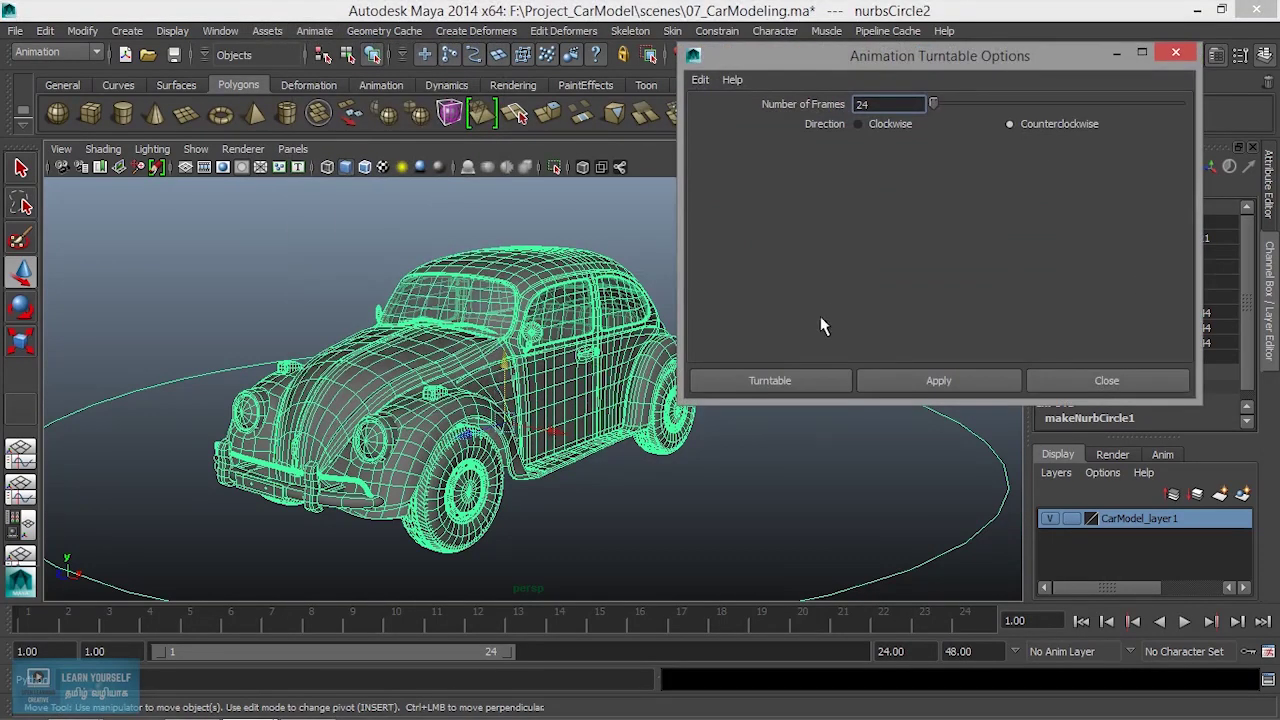
left_click(700, 80)
left_click(722, 114)
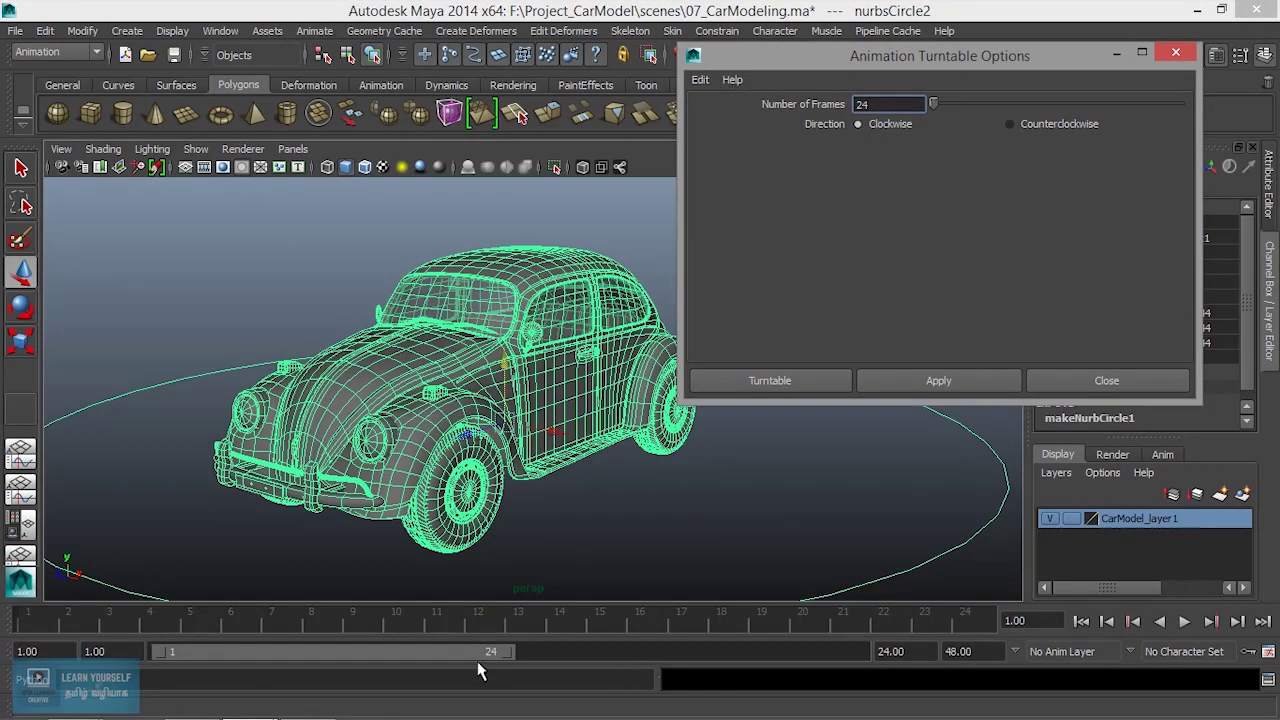
mouse_move(510, 662)
left_mouse_down()
mouse_move(563, 651)
mouse_move(926, 660)
left_mouse_up()
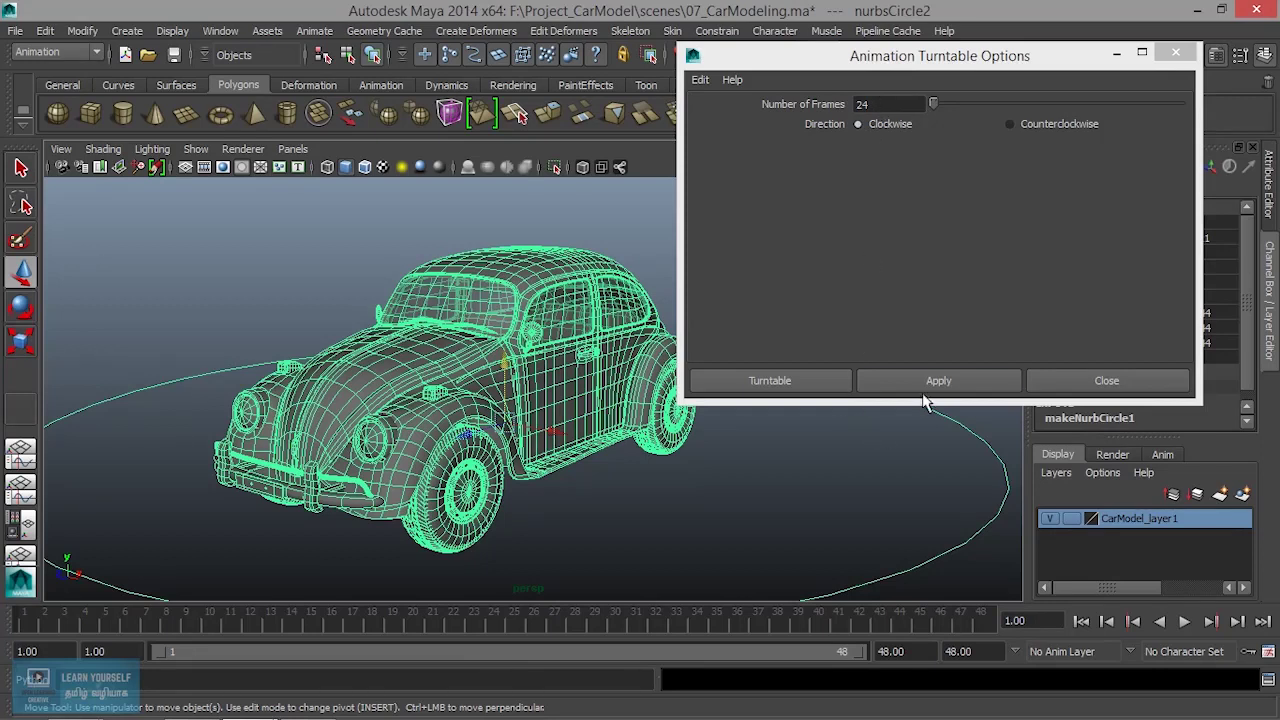
left_click(930, 381)
Close the turntable settings, reselect the circle, and play the turntable forwards then backwards
left_click(1050, 385)
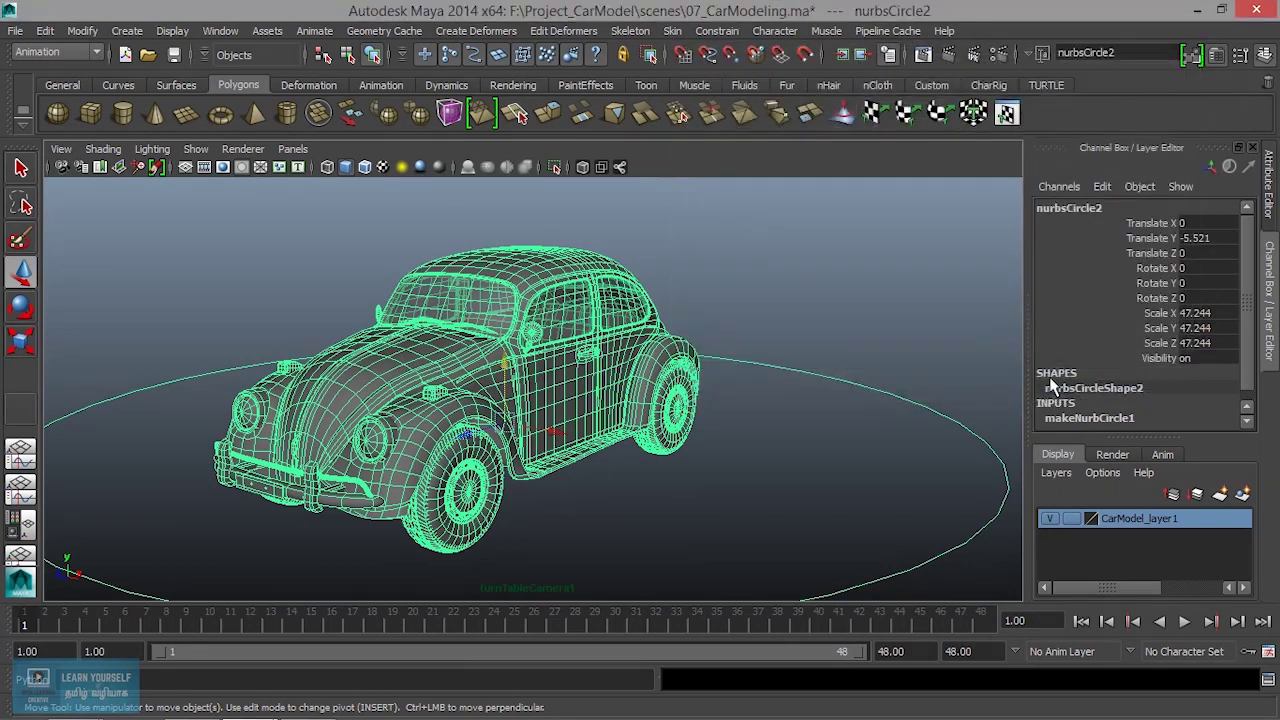
left_click(814, 534)
left_click(915, 580)
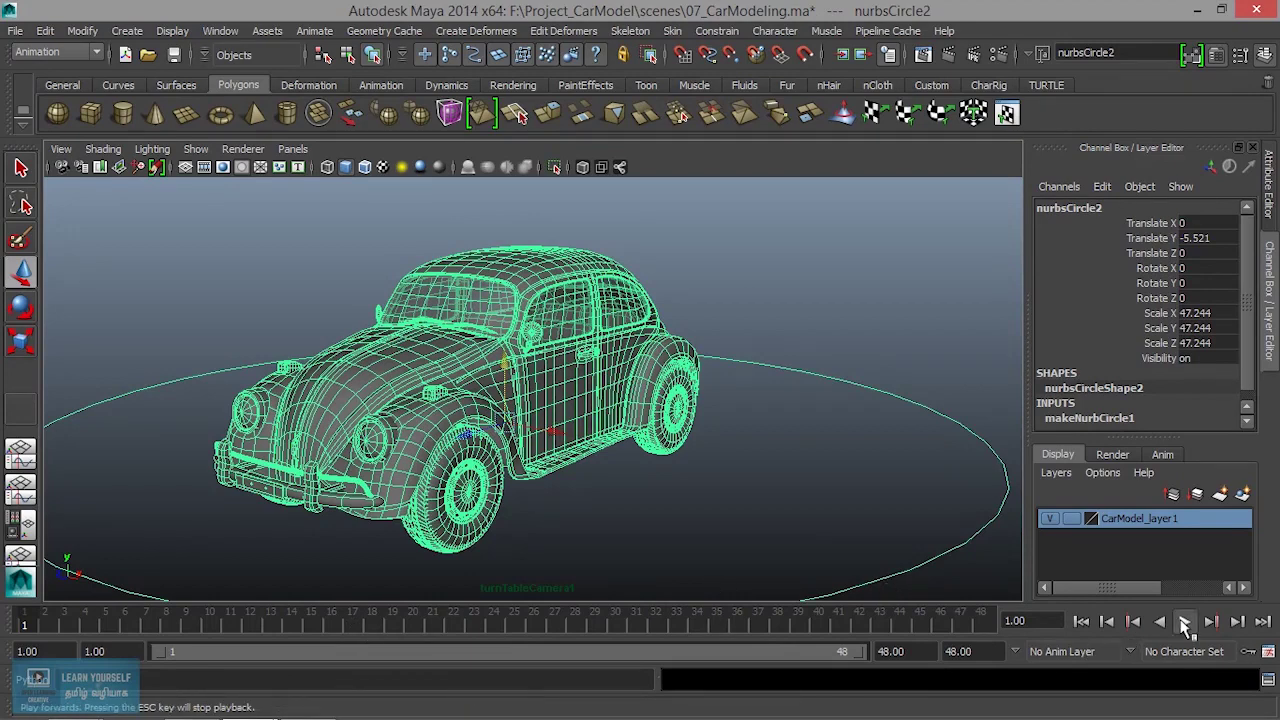
left_click(1184, 621)
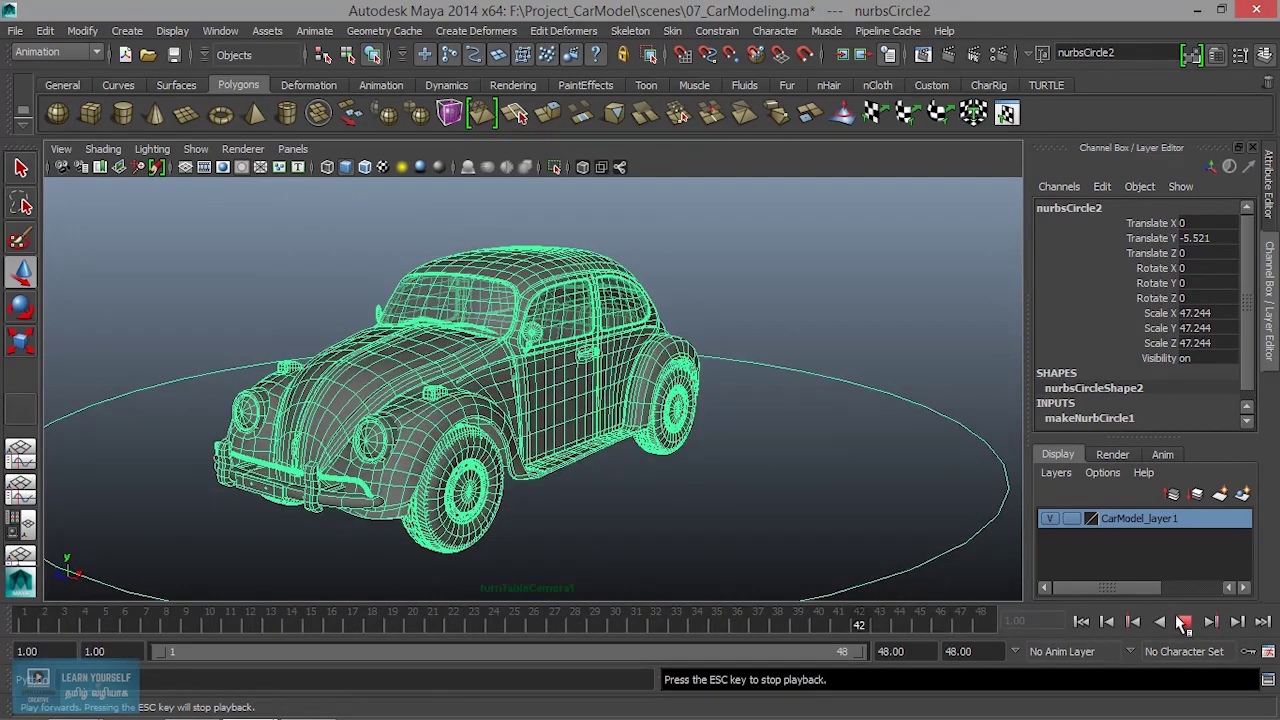
left_click(1160, 621)
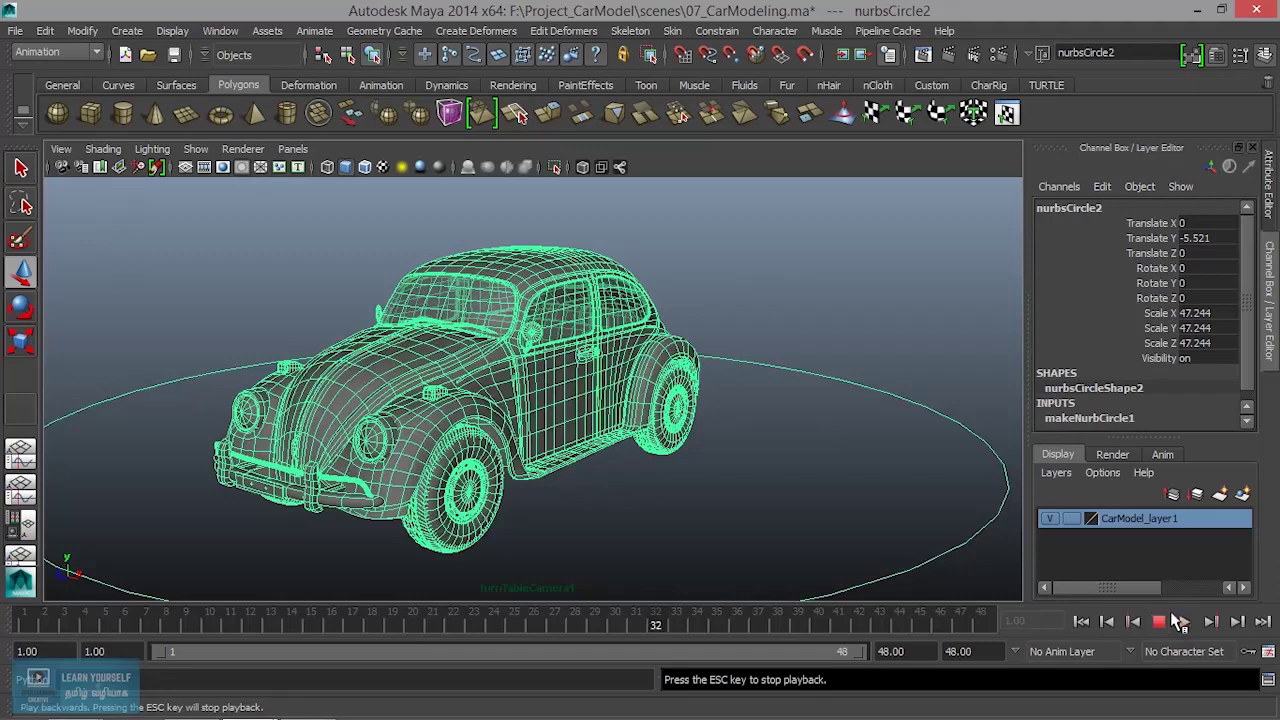
right_click(1078, 620)
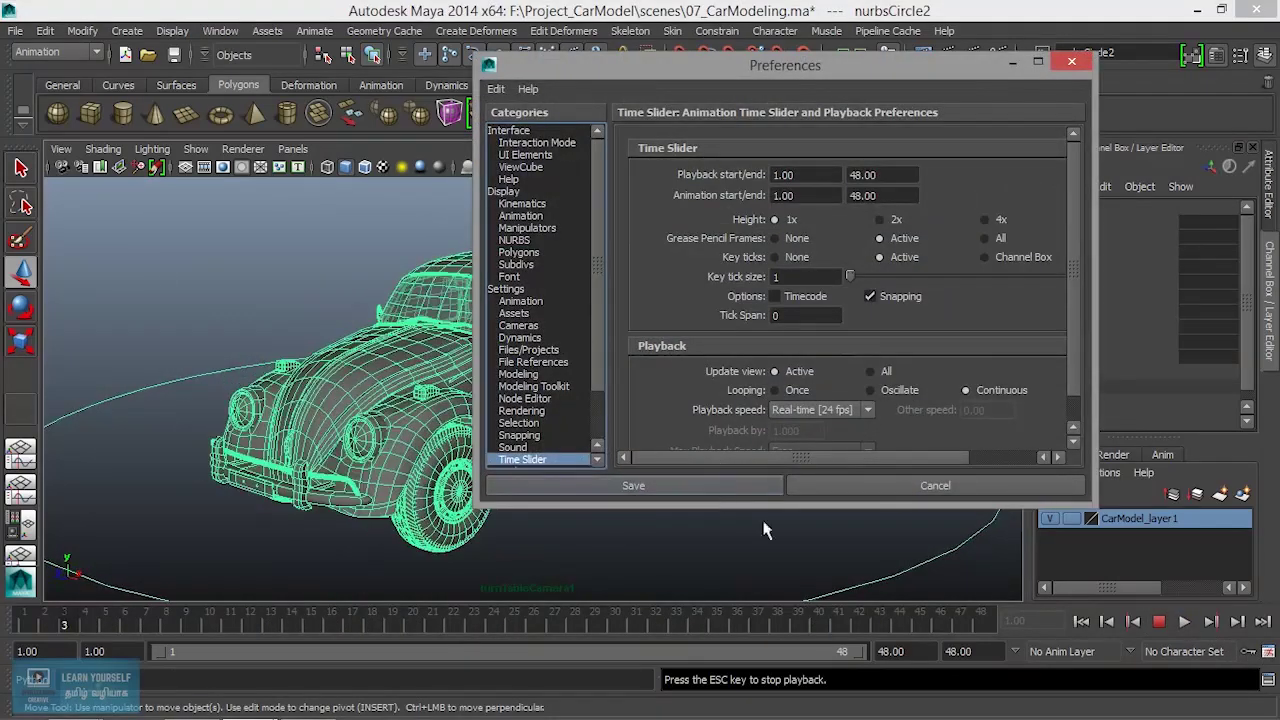
Save the Real-time 24 fps playback preferences, play forwards with the car smooth-shaded, then stop
left_click(745, 486)
left_click(1185, 622)
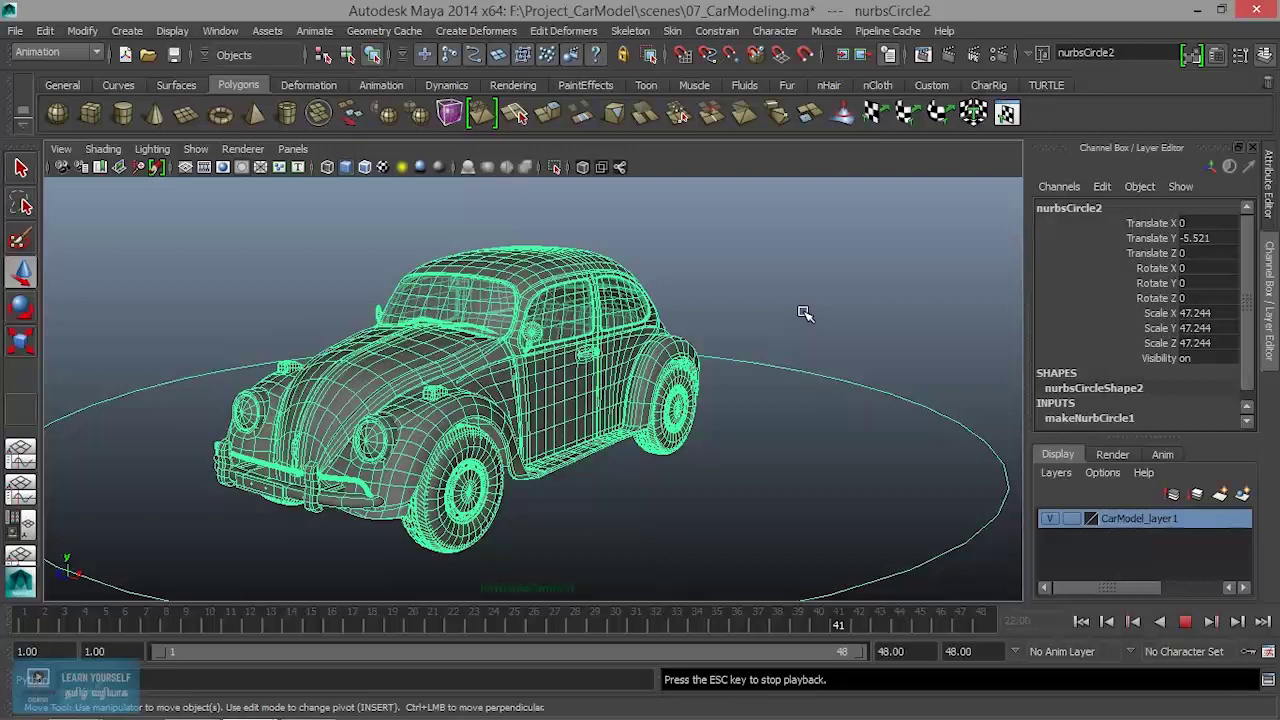
key("5")
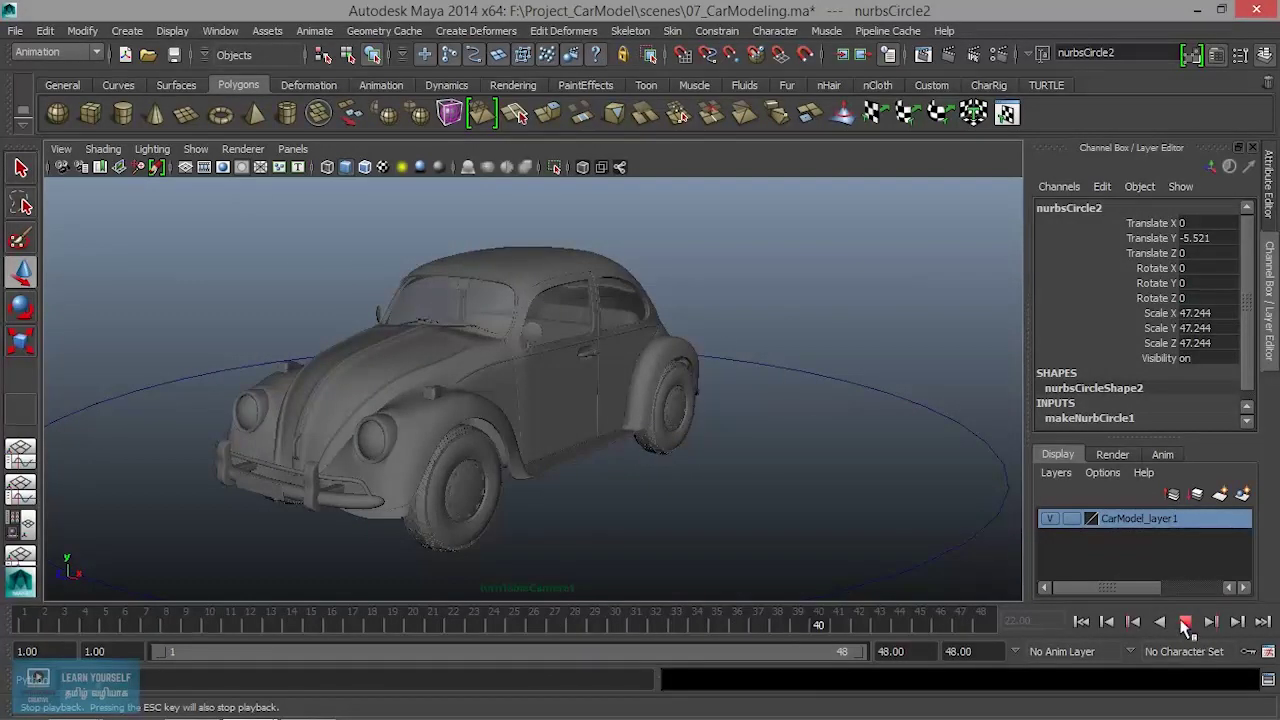
left_click(1185, 624)
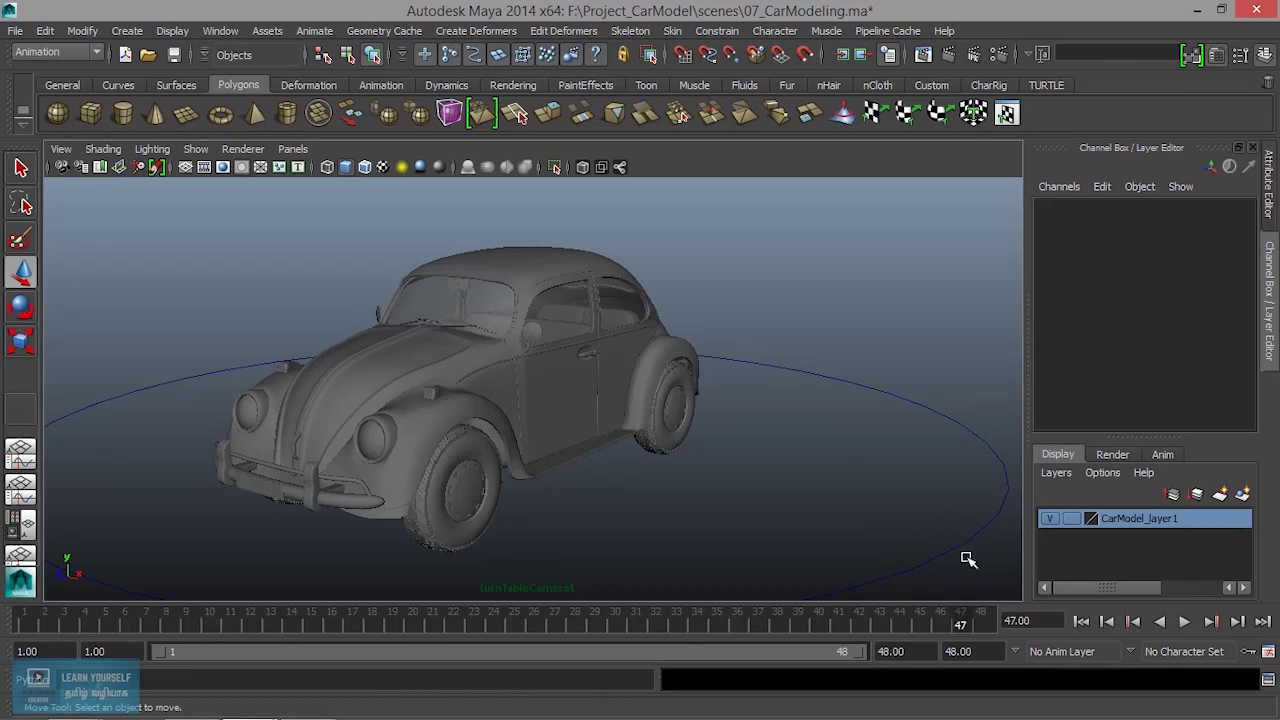
Run the 48-frame Turntable with nothing selected, triggering the 'Select objects to animate' error
left_click(948, 538)
left_click(318, 32)
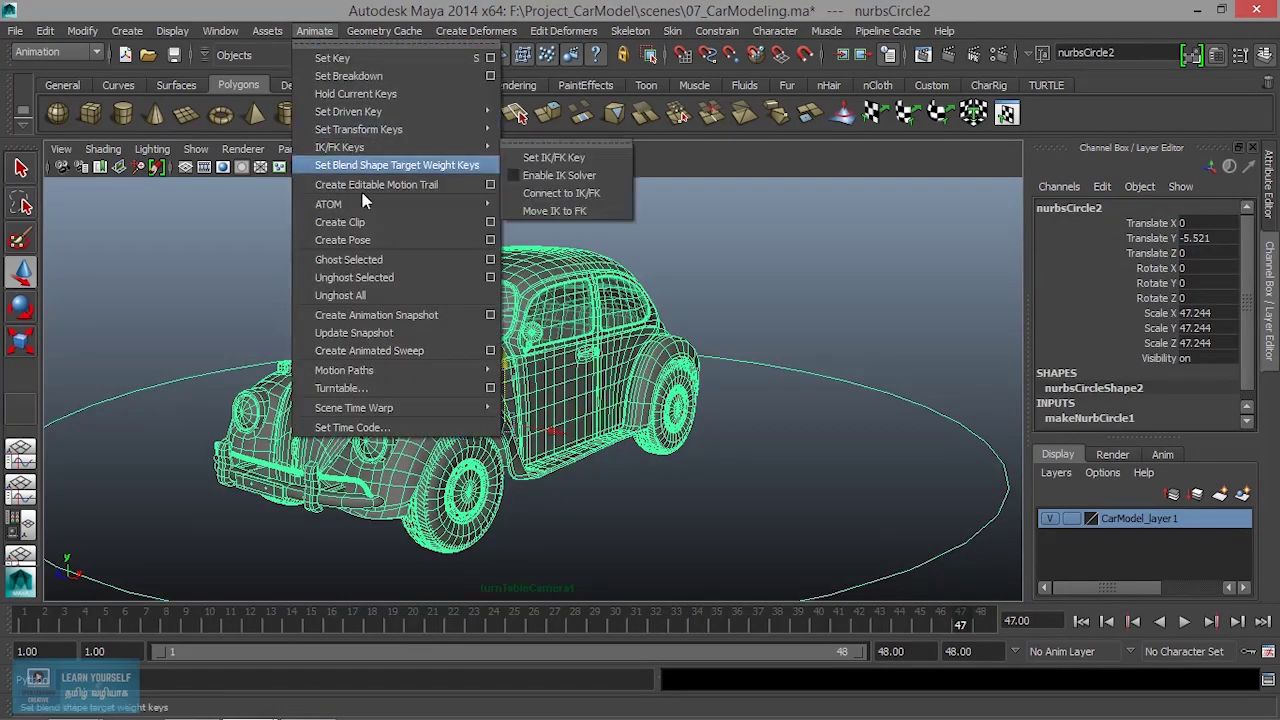
left_click(771, 263)
left_click(756, 254)
left_click(267, 32)
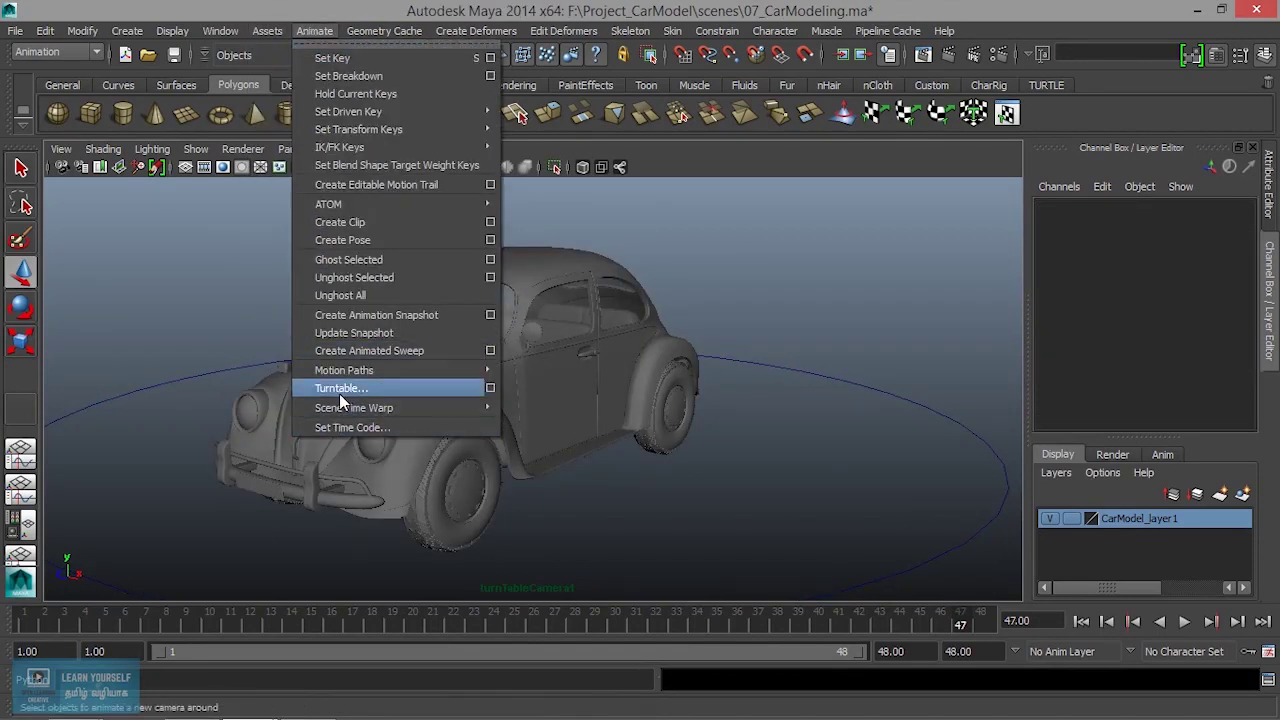
left_click(491, 388)
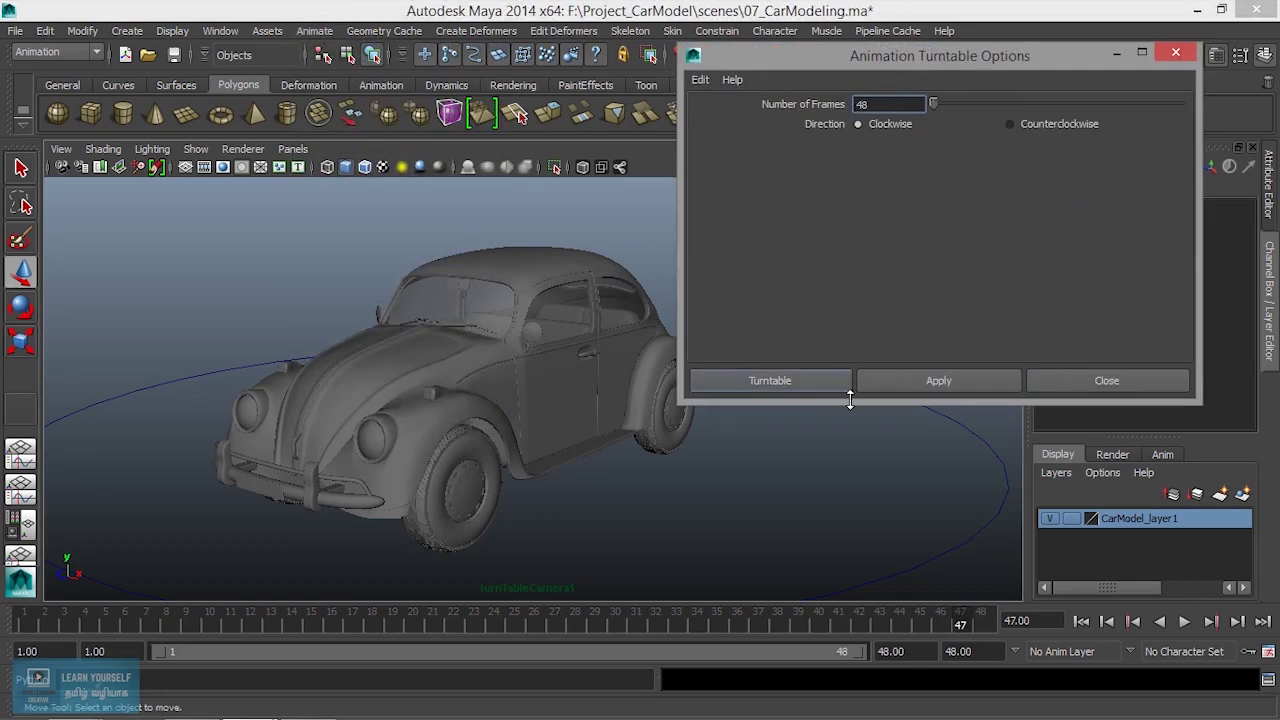
left_click(814, 385)
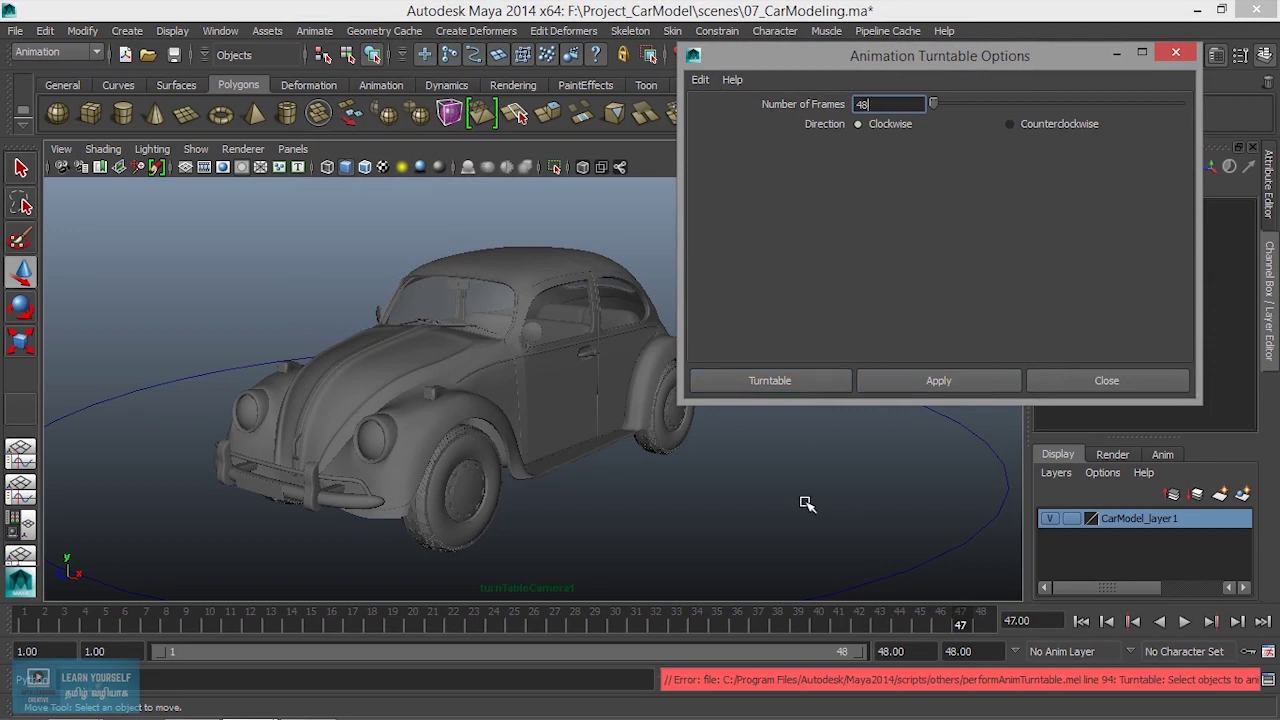
Play the turntable through, then select the circle and extend the playback range to 1–48
left_click(787, 373)
left_click(1185, 621)
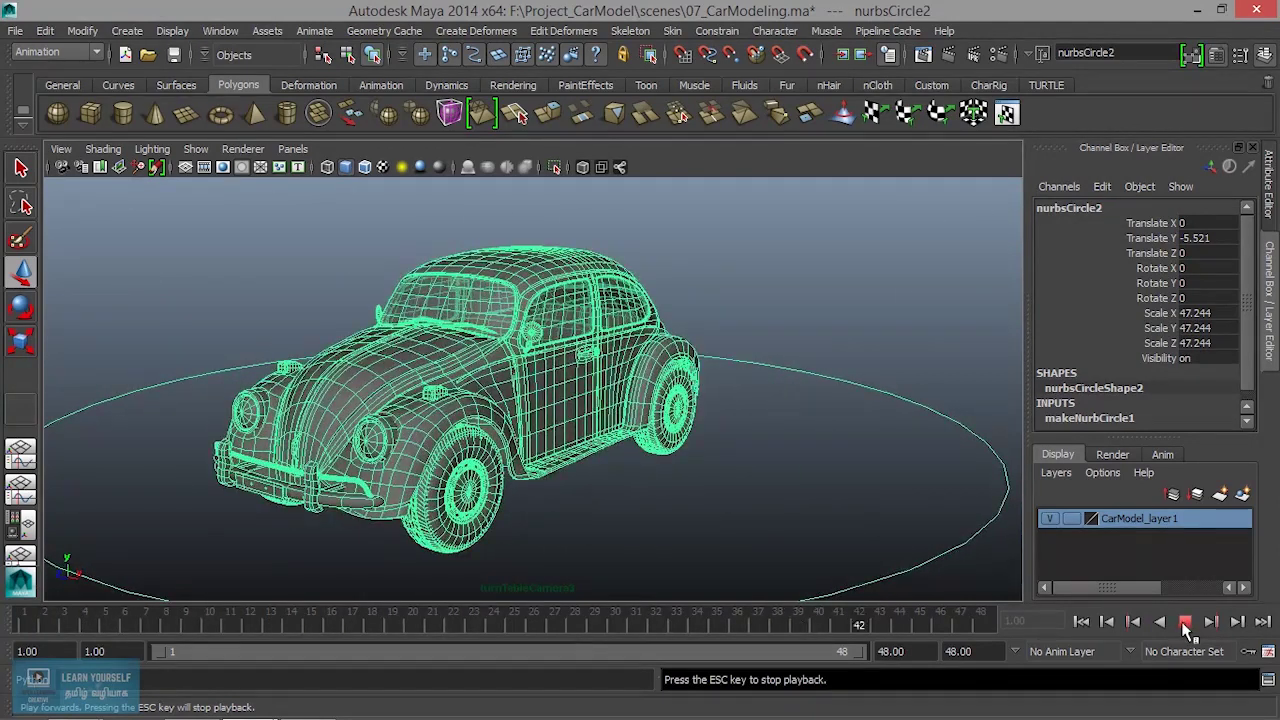
left_click(1185, 621)
left_click_drag(831, 529, 929, 609)
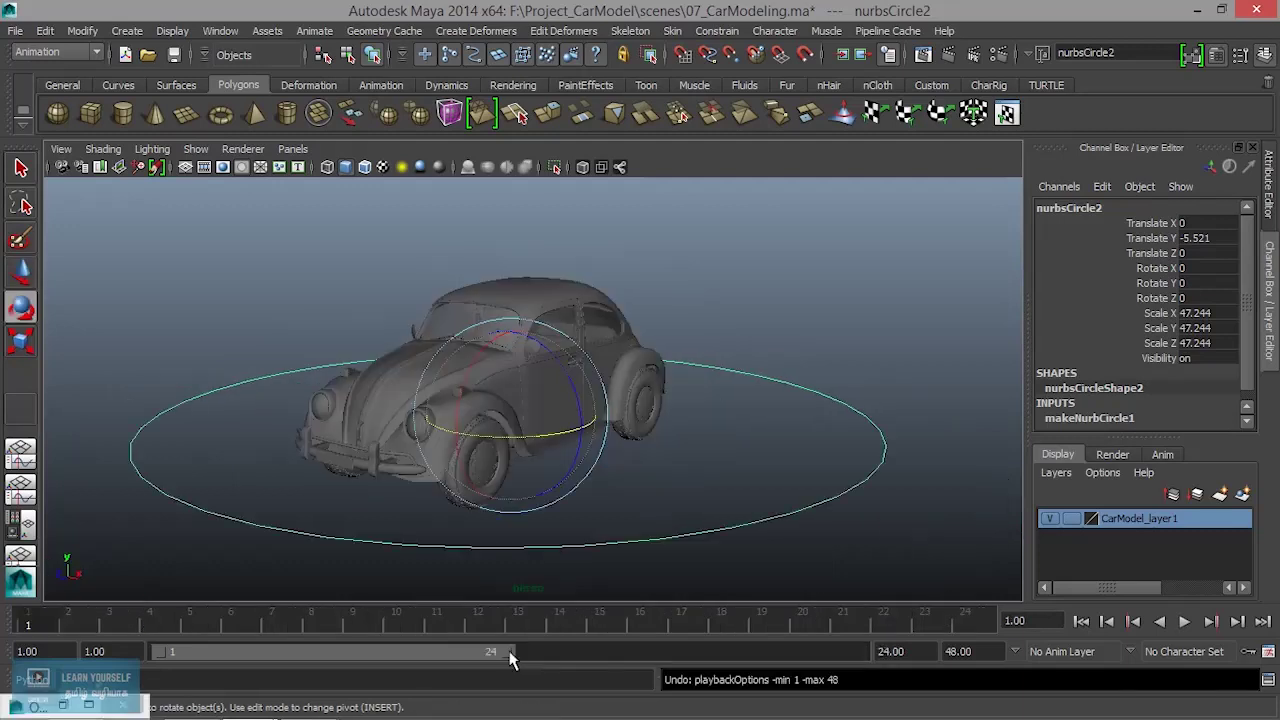
left_click_drag(510, 652, 848, 652)
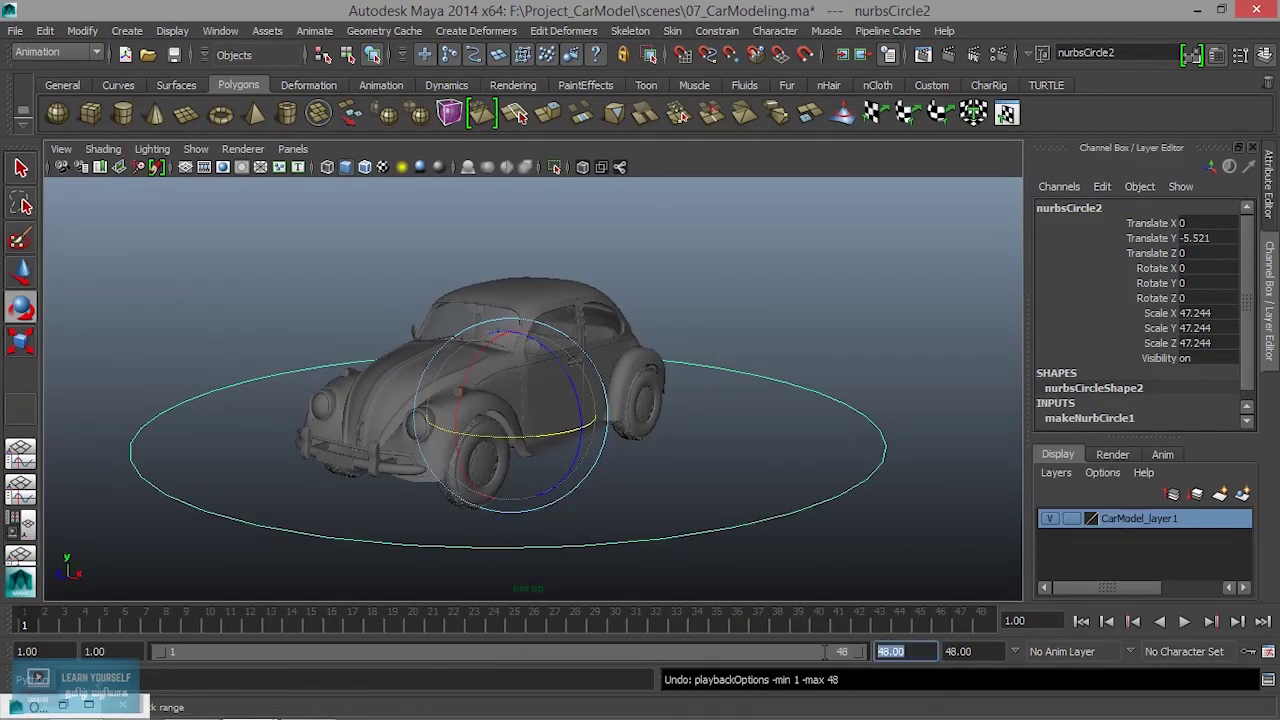
mouse_move(1240, 700)
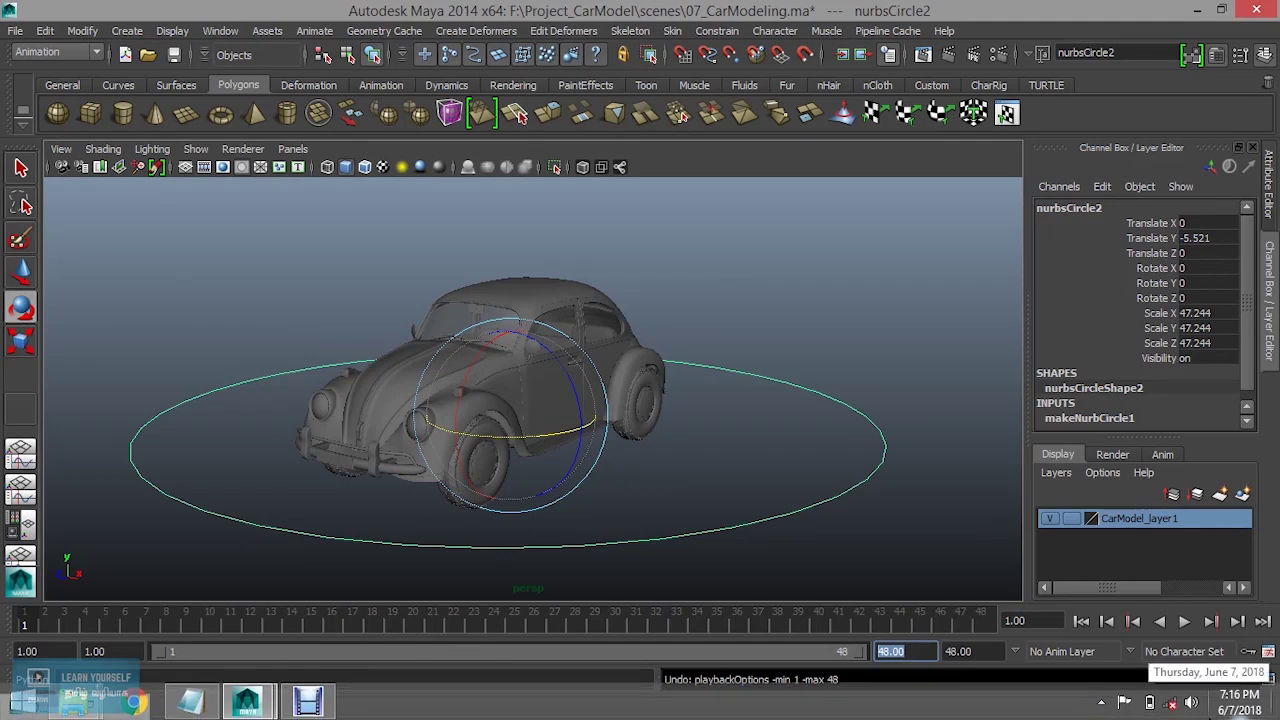
Set the animation end to 100, create a clockwise 100-frame turntable, and play it maximized
key("Return")
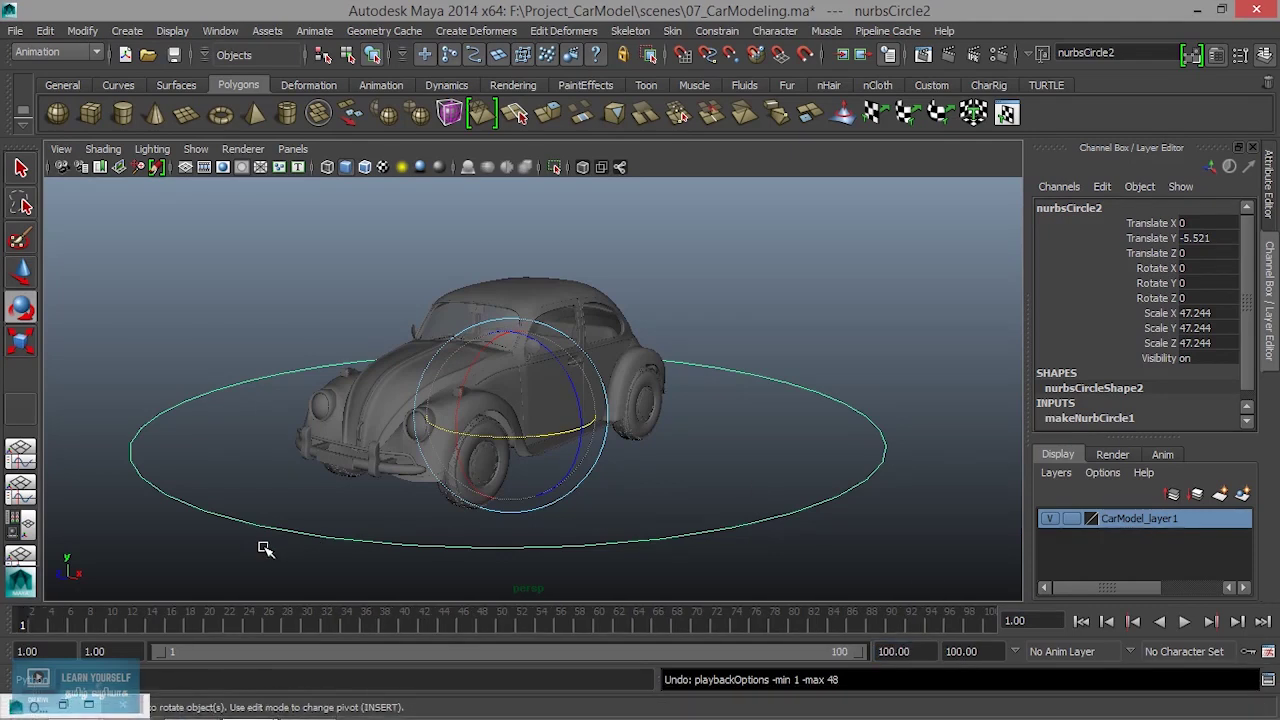
left_click(314, 31)
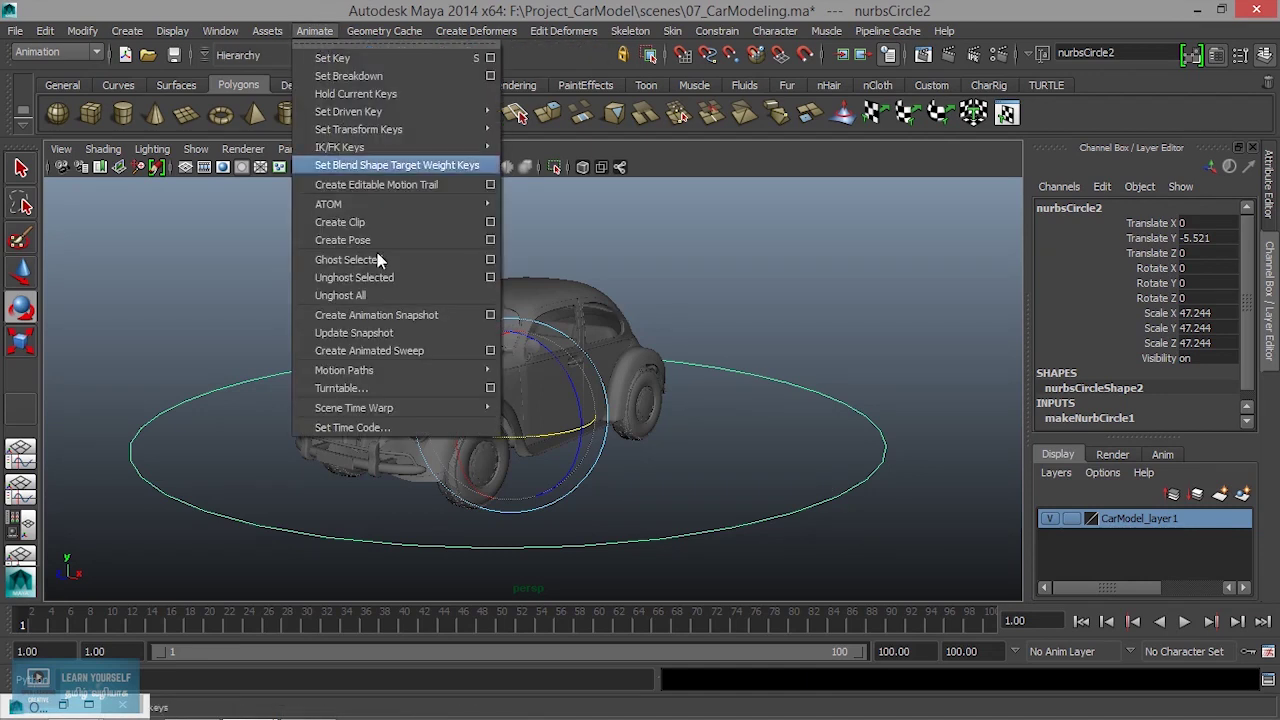
left_click(494, 393)
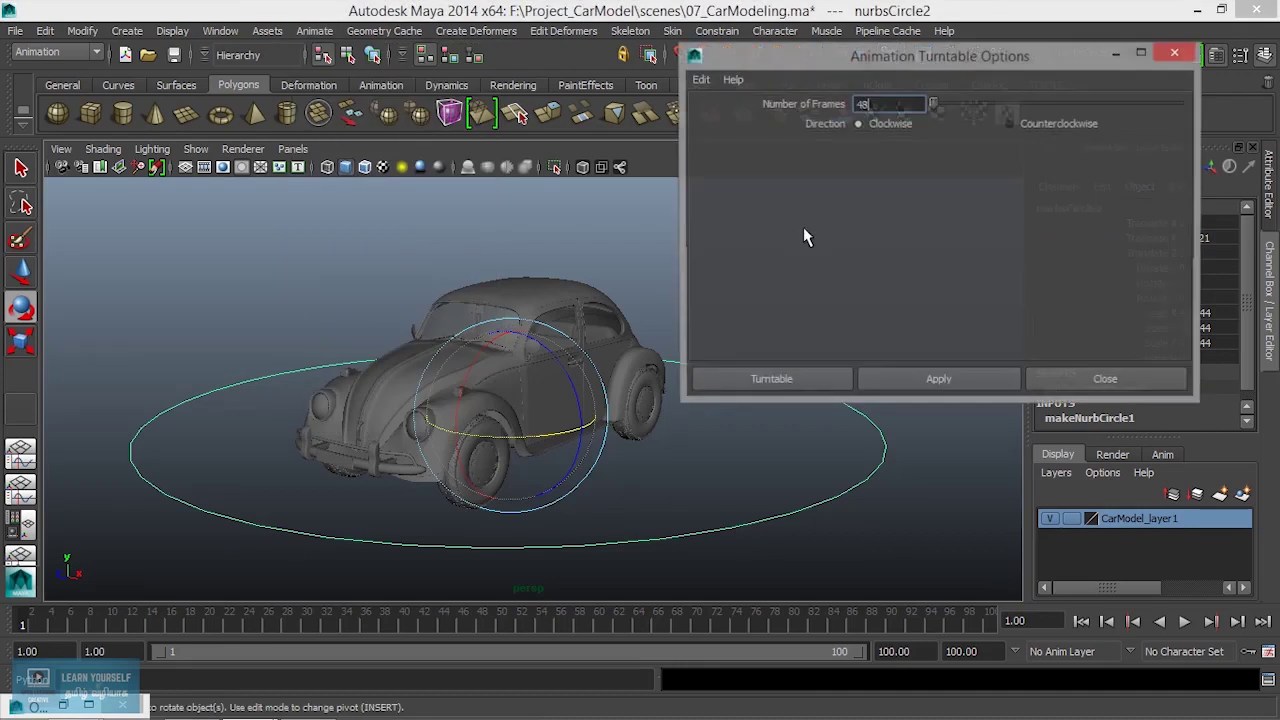
left_click(774, 380)
left_click(1184, 621)
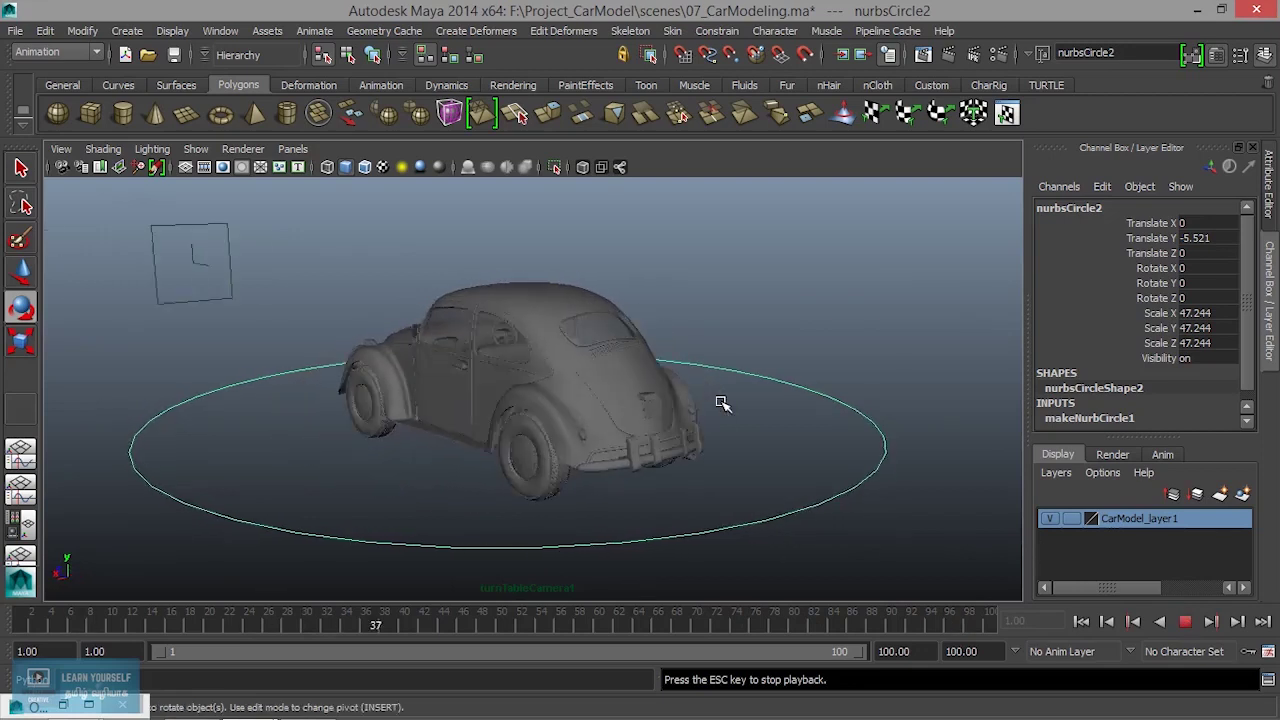
key("ctrl+space")
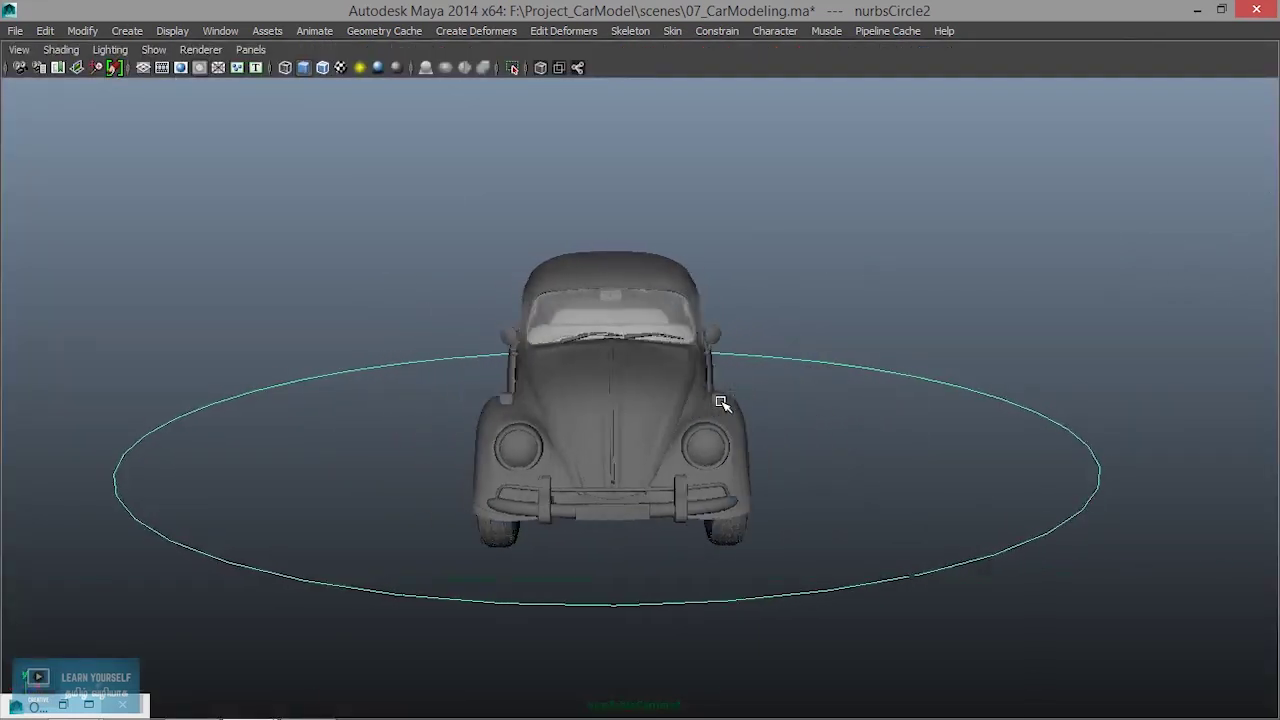
Hide cameras and NURBS curves in the viewport so only the car shows
left_click(143, 46)
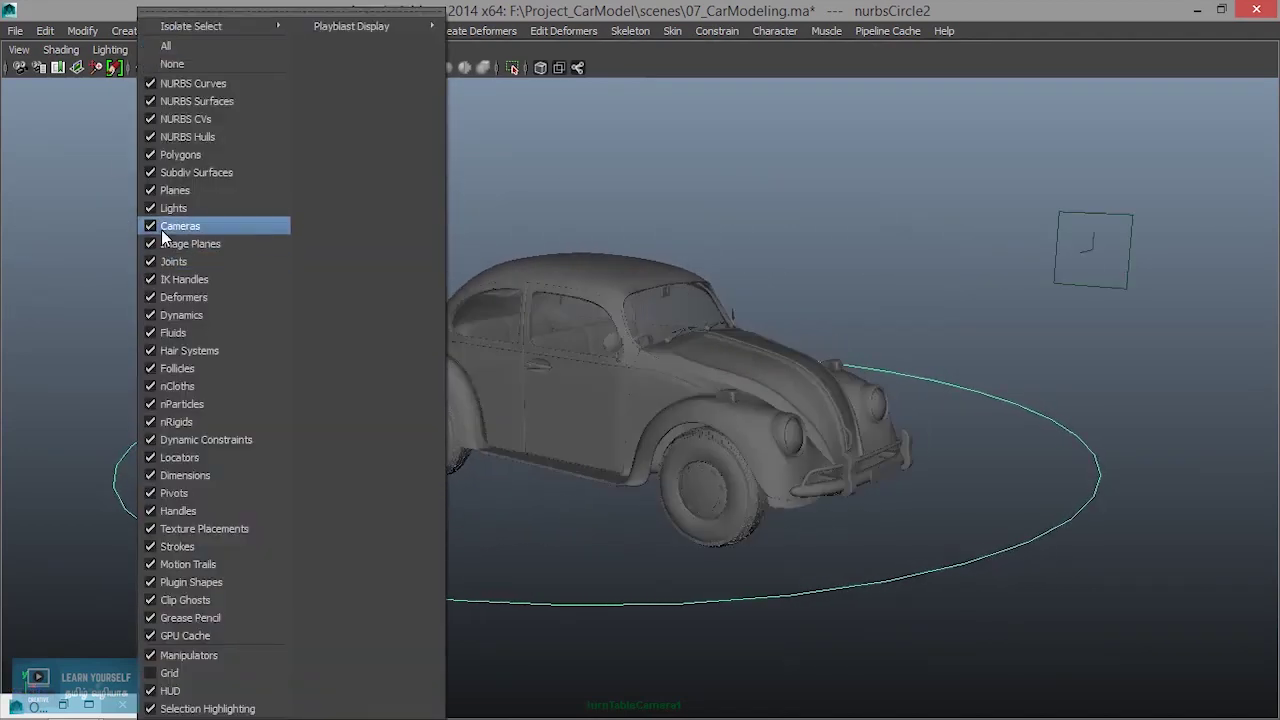
left_click(178, 226)
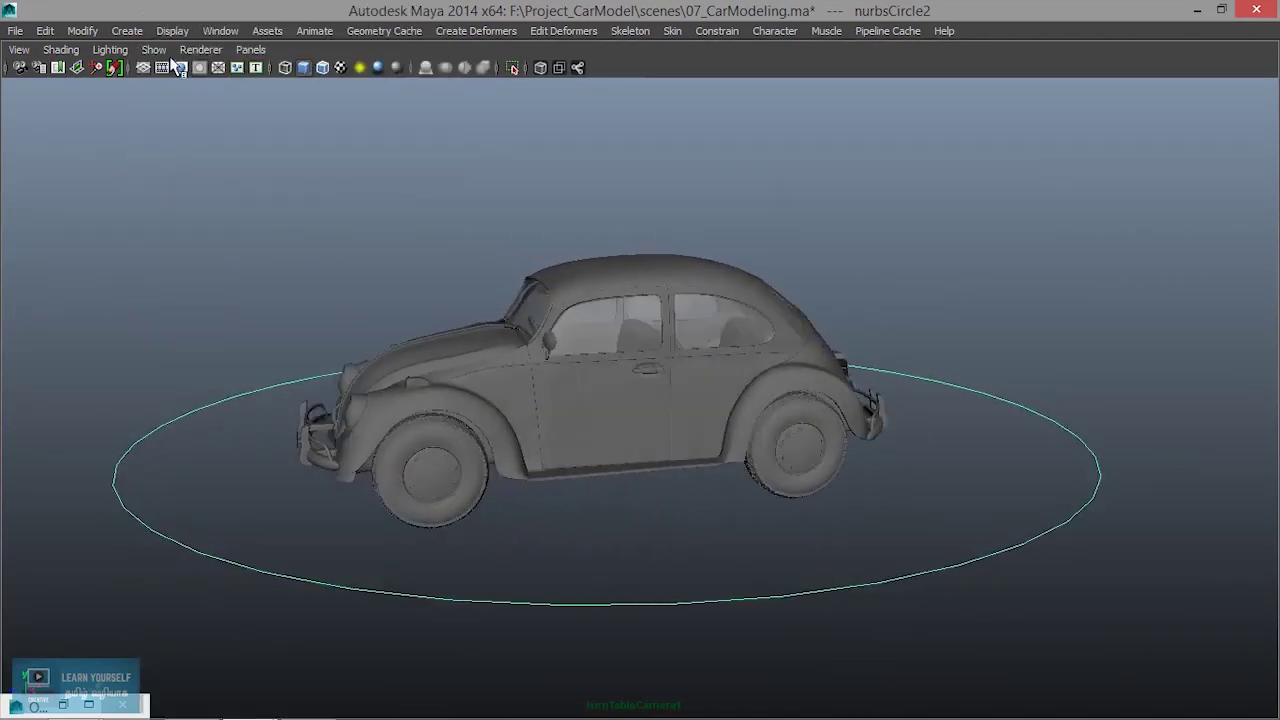
left_click(153, 49)
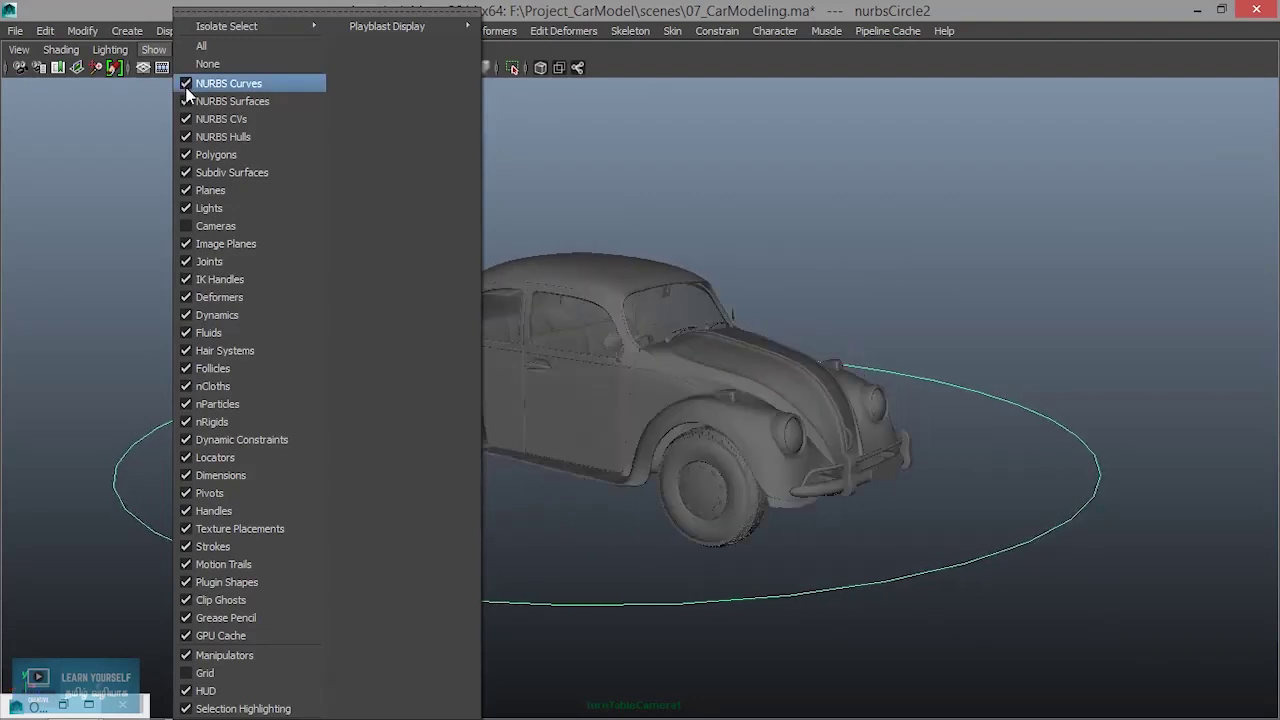
left_click(186, 85)
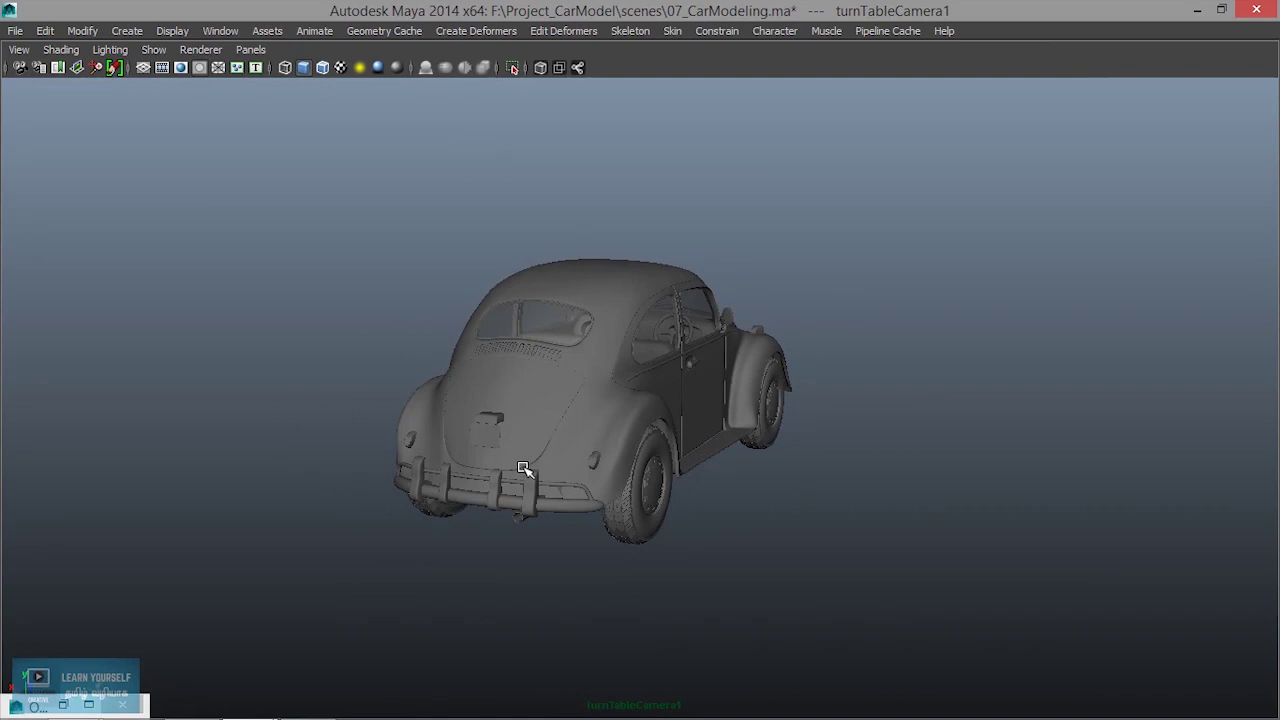
left_click(240, 30)
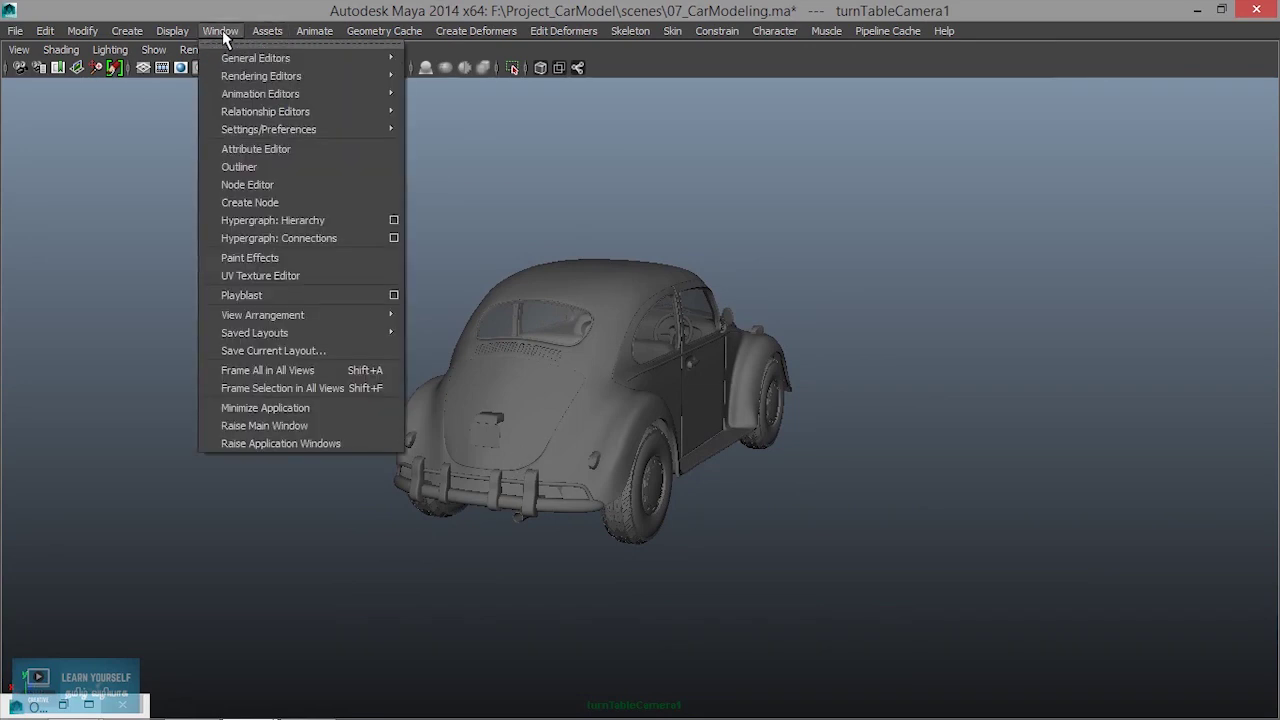
Expand group1 in the Outliner and view the scene through turnTableCamera1
left_click(249, 172)
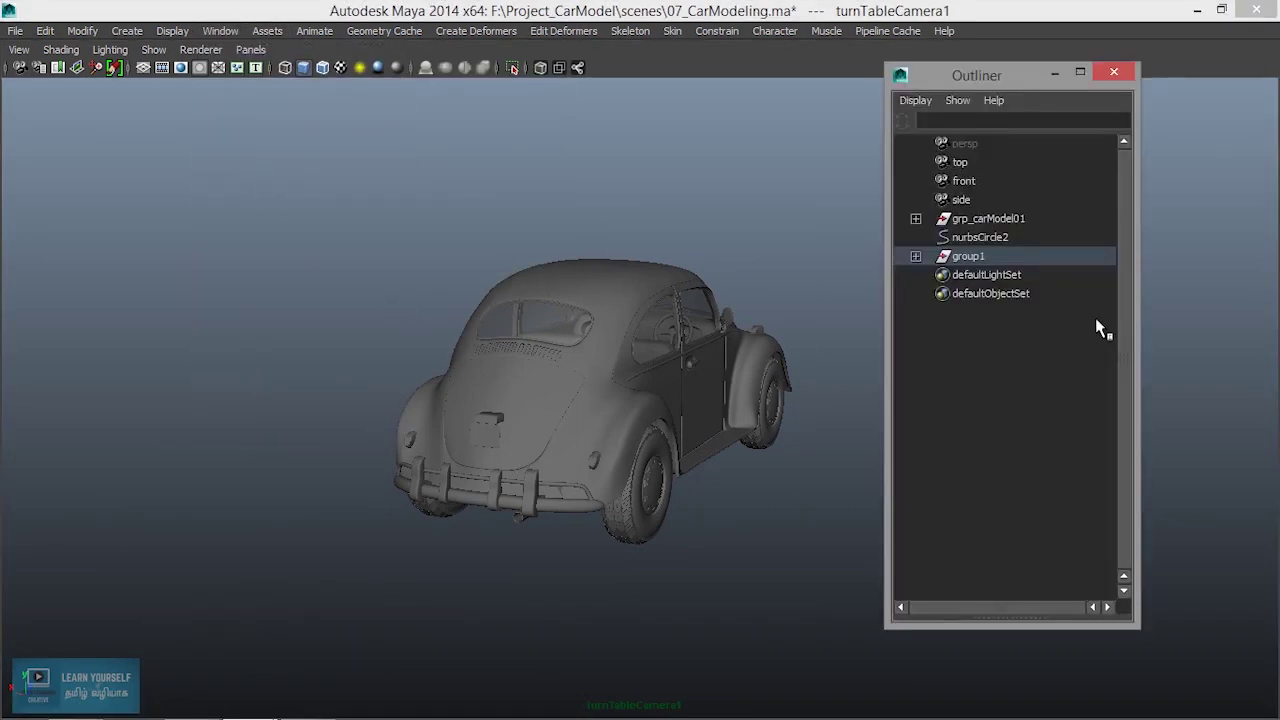
left_click(916, 257)
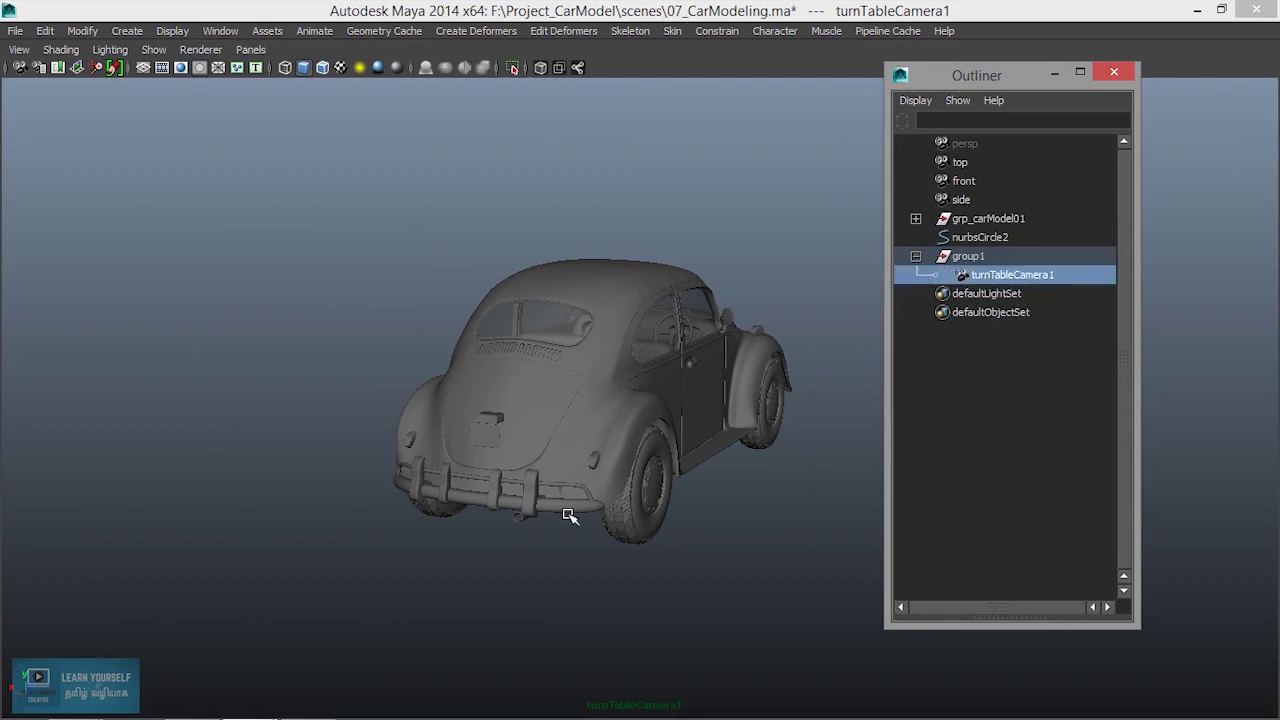
left_click(251, 50)
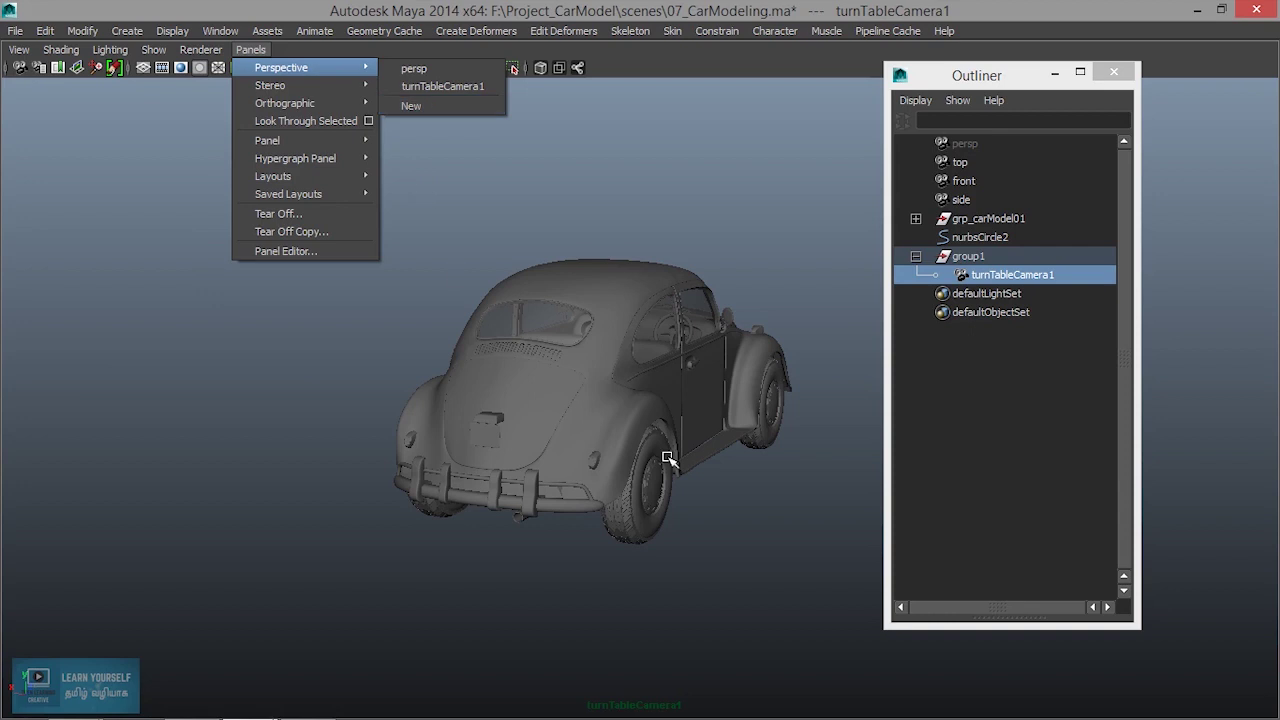
left_click(737, 508)
Show NURBS curves again, select nurbsCircle2, and restore the full interface around the viewport
left_click(153, 50)
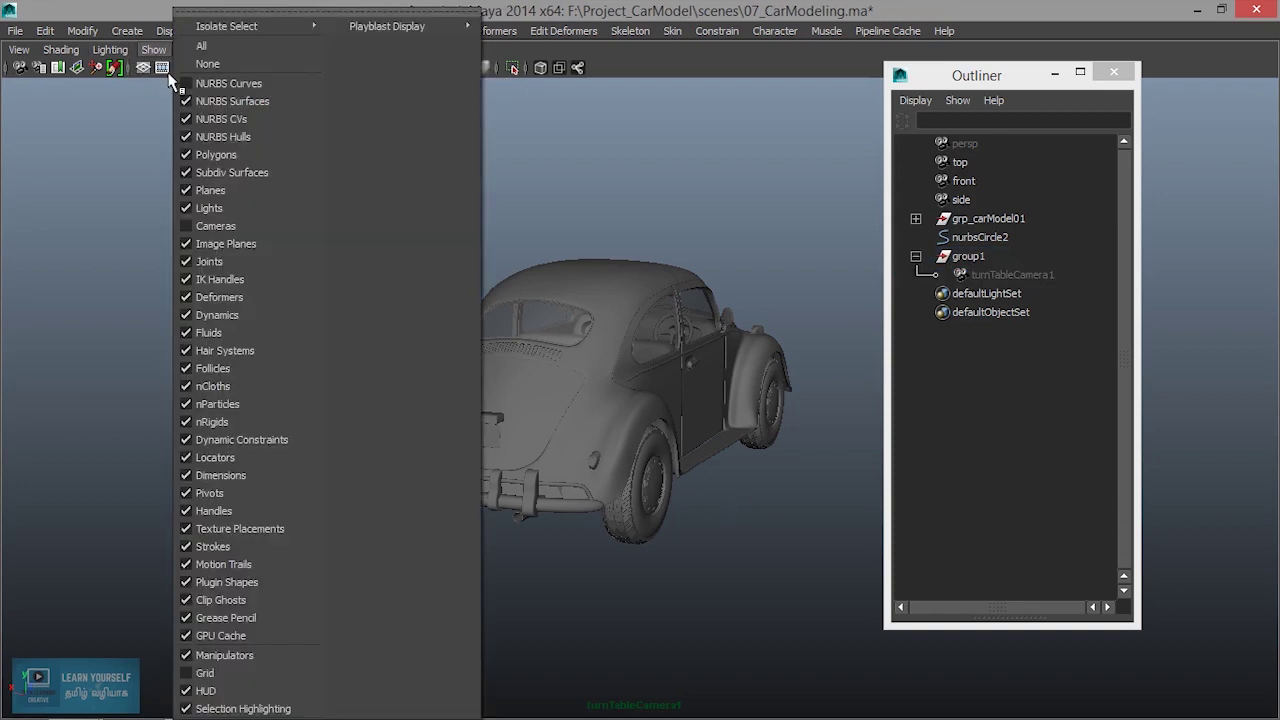
left_click(190, 84)
left_click(188, 550)
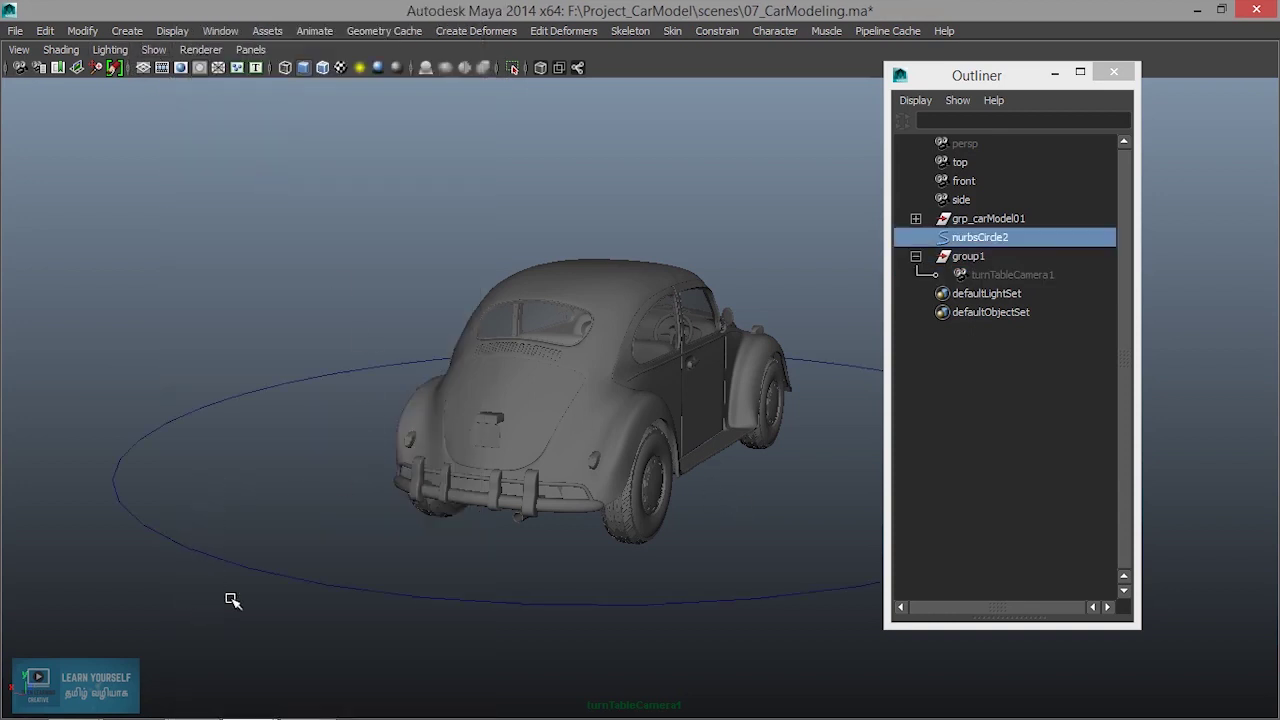
key("ctrl+space")
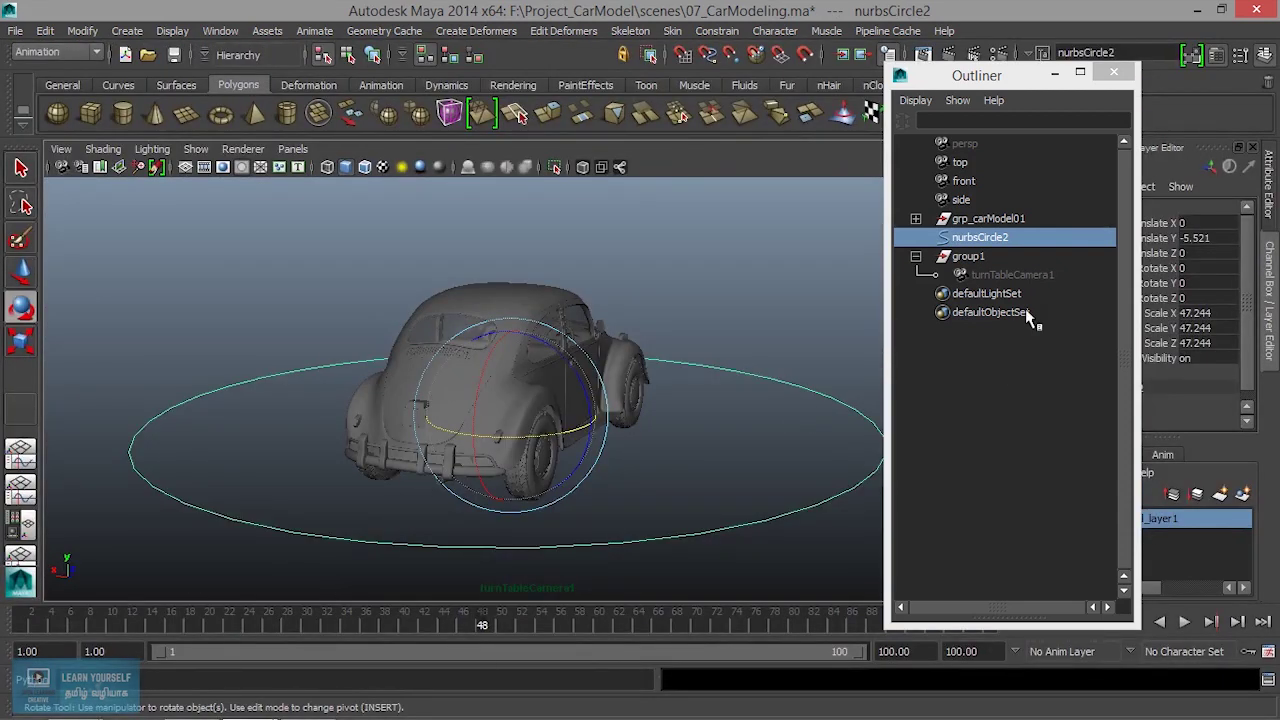
Play turnTableCamera1's orbit, switch the viewport to persp, and stop playback at frame 32
left_click(1010, 275)
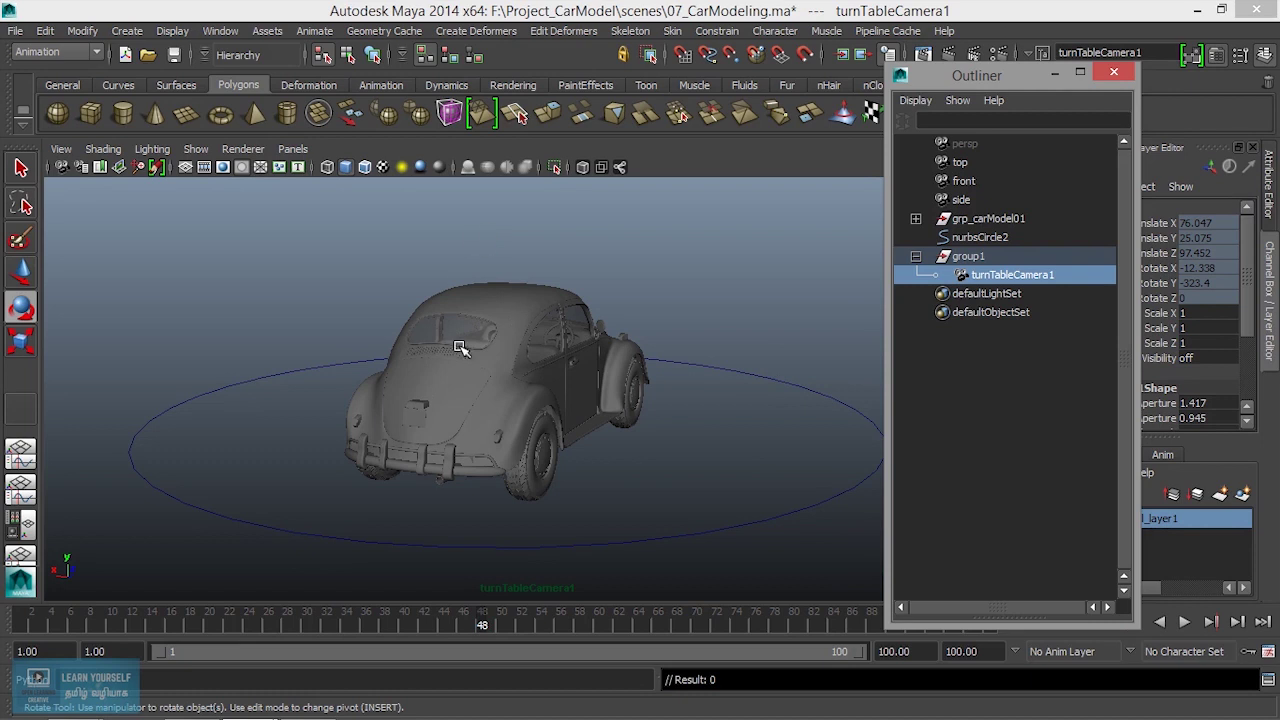
key("alt+v")
mouse_move(594, 625)
left_mouse_down()
mouse_move(737, 625)
mouse_move(428, 625)
mouse_move(453, 625)
left_mouse_up()
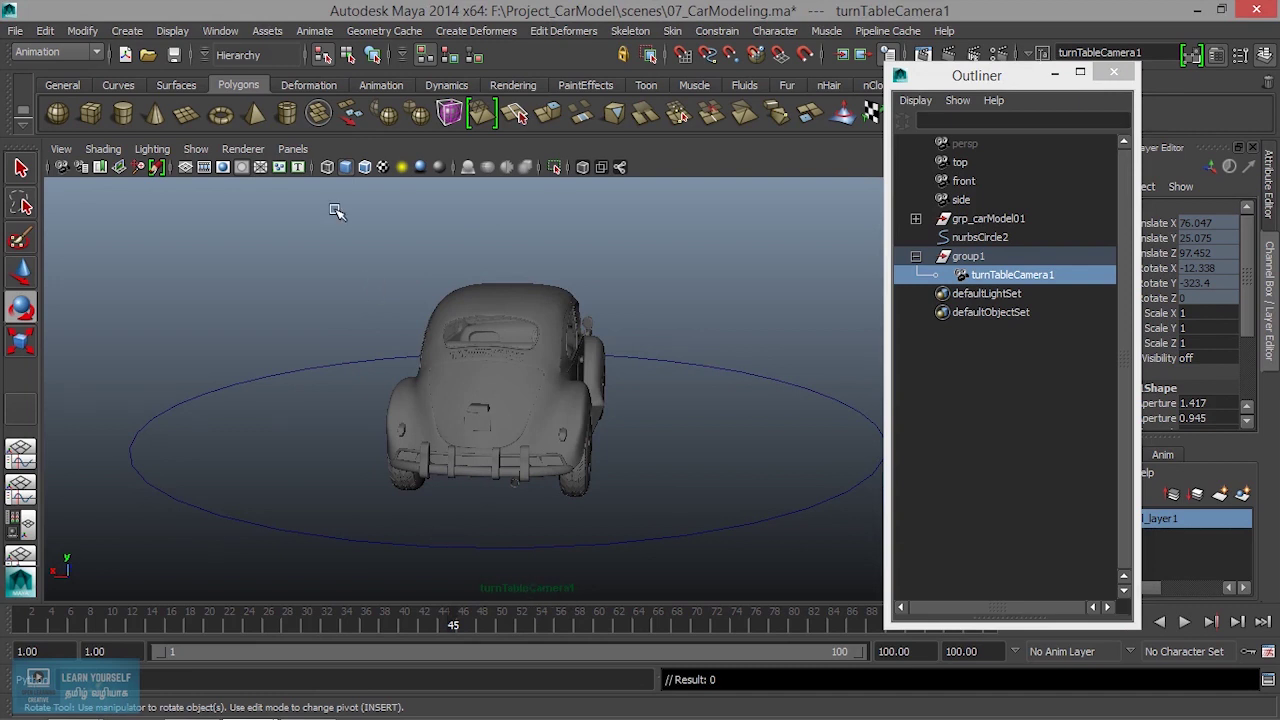
left_click(292, 149)
left_click(444, 170)
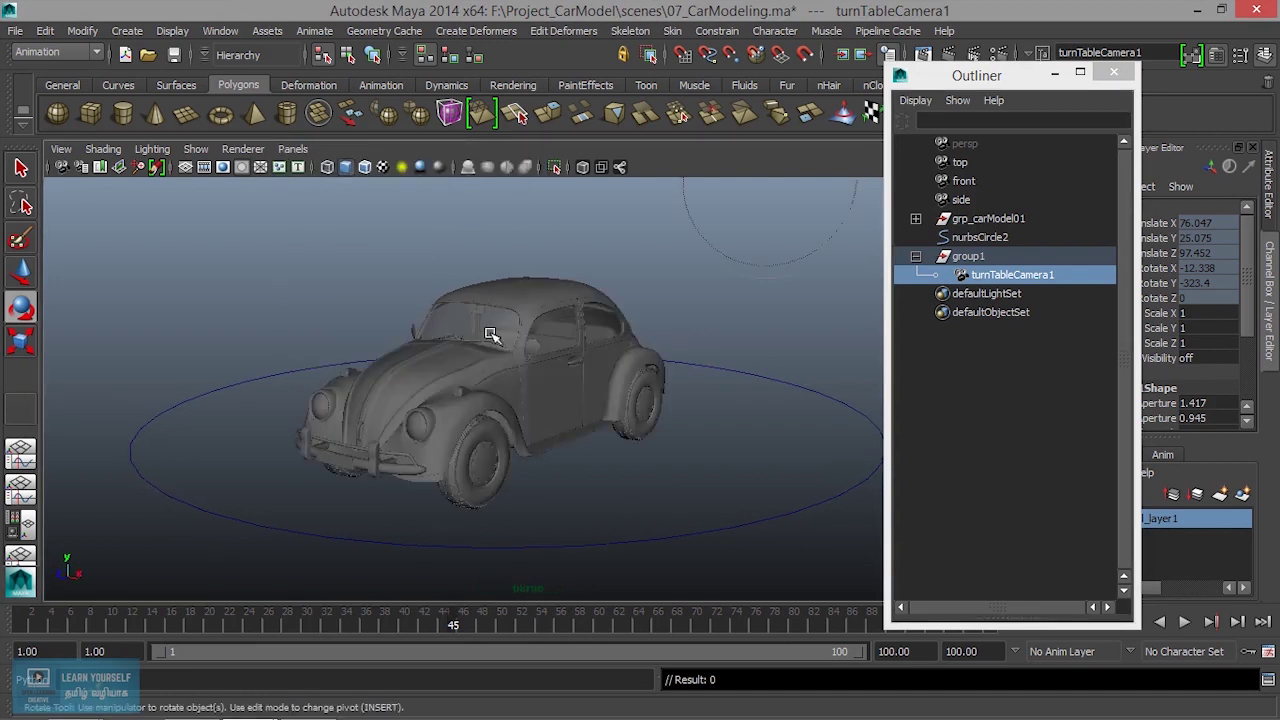
key("alt+v")
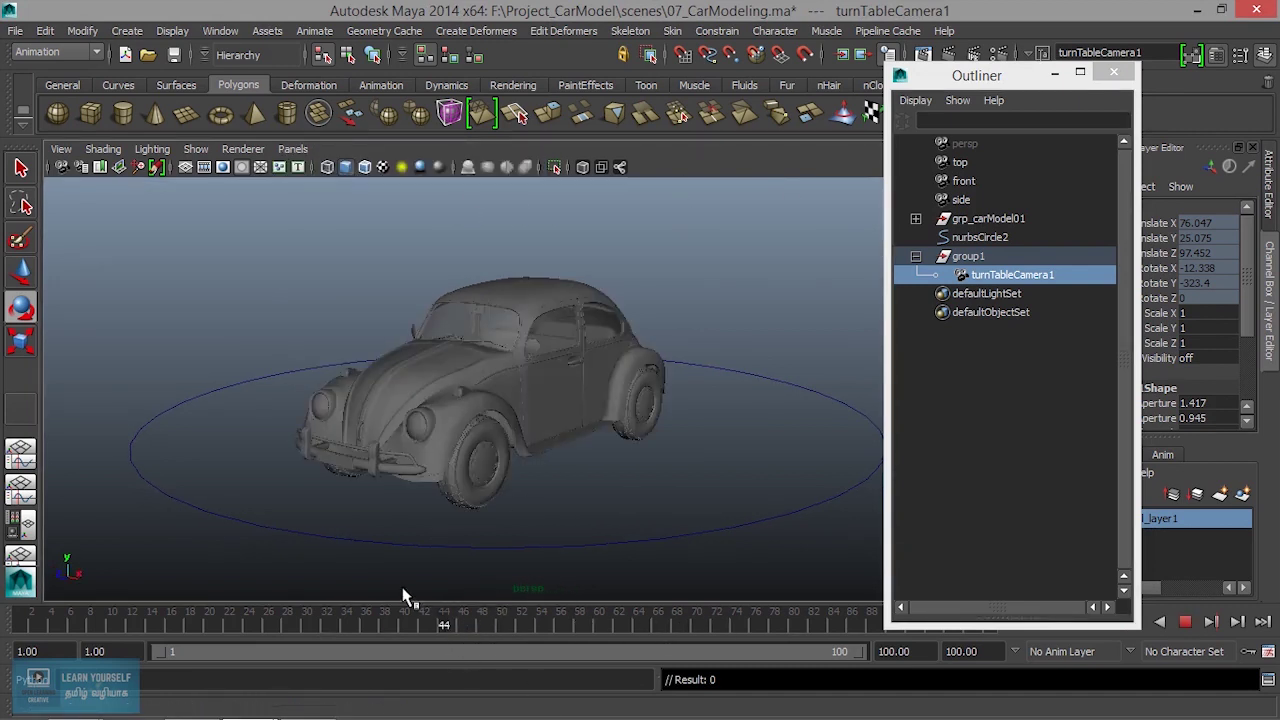
left_click(326, 612)
Zoom out with the rotate tool, replay to frame 9, and select group1 (Rotate Y 6.672)
key("e")
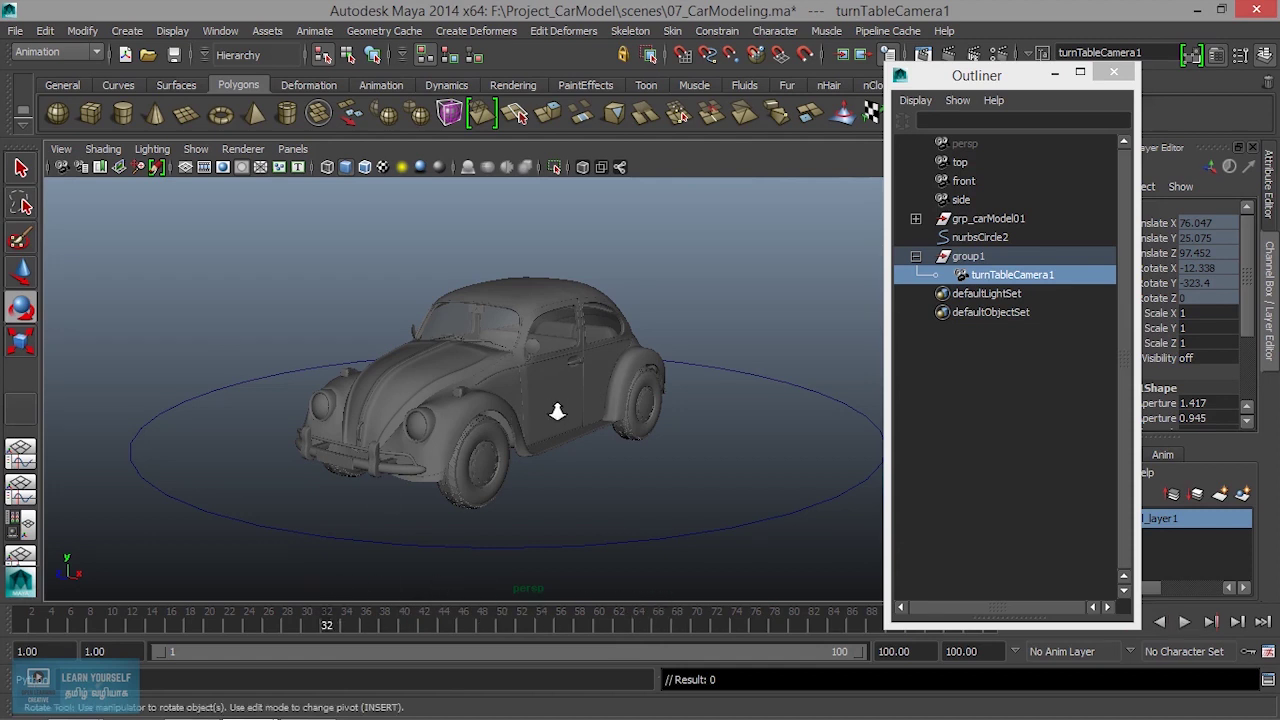
scroll(554, 409, "down", 5)
key("alt+v")
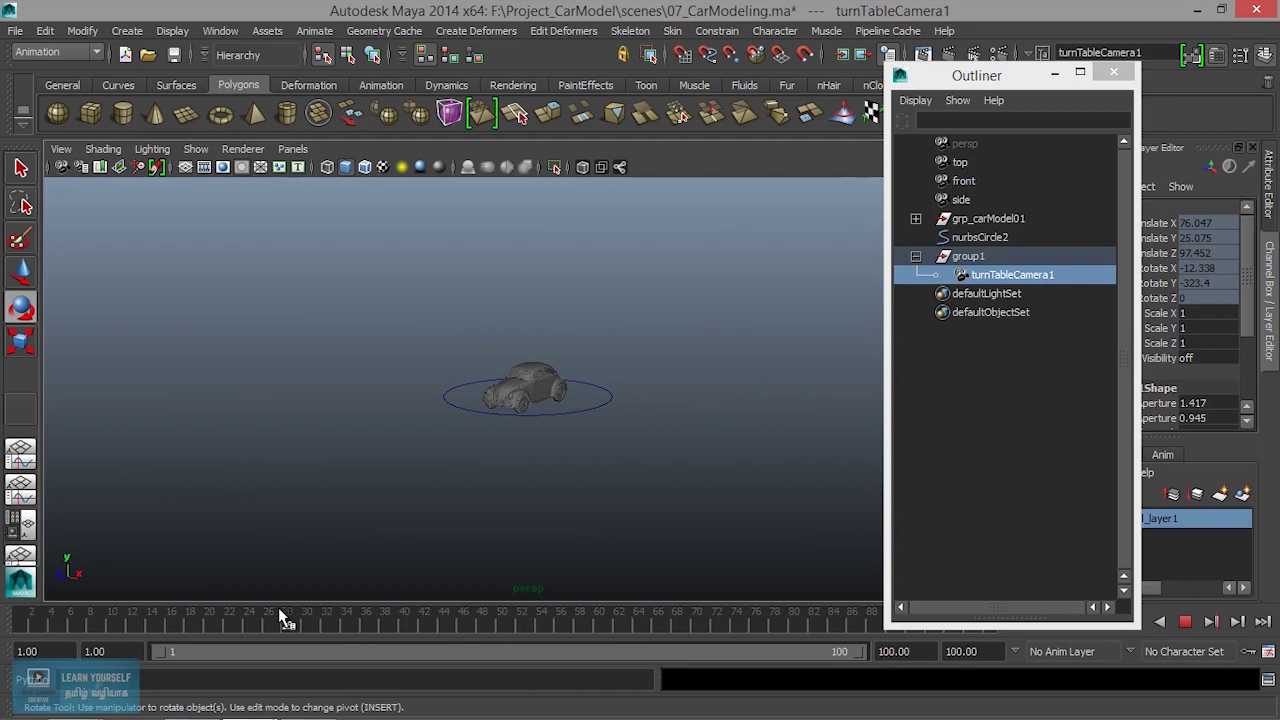
left_click_drag(232, 613, 100, 614)
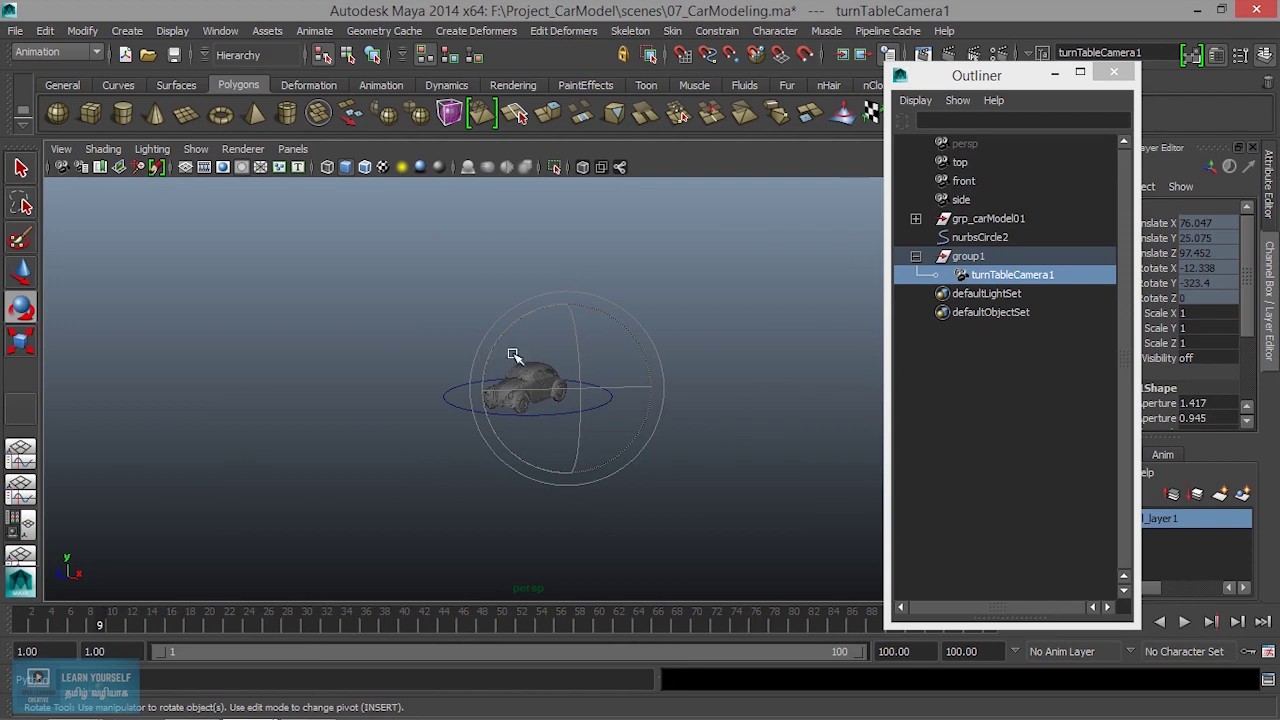
left_click(966, 258)
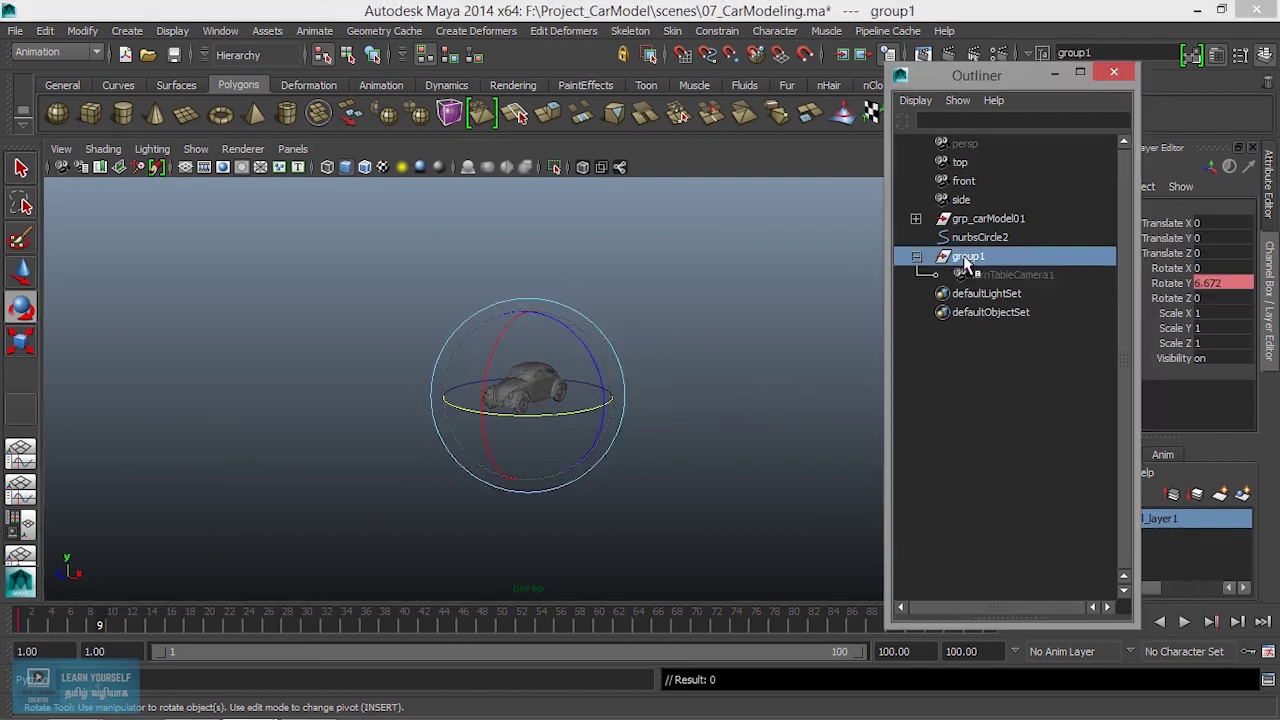